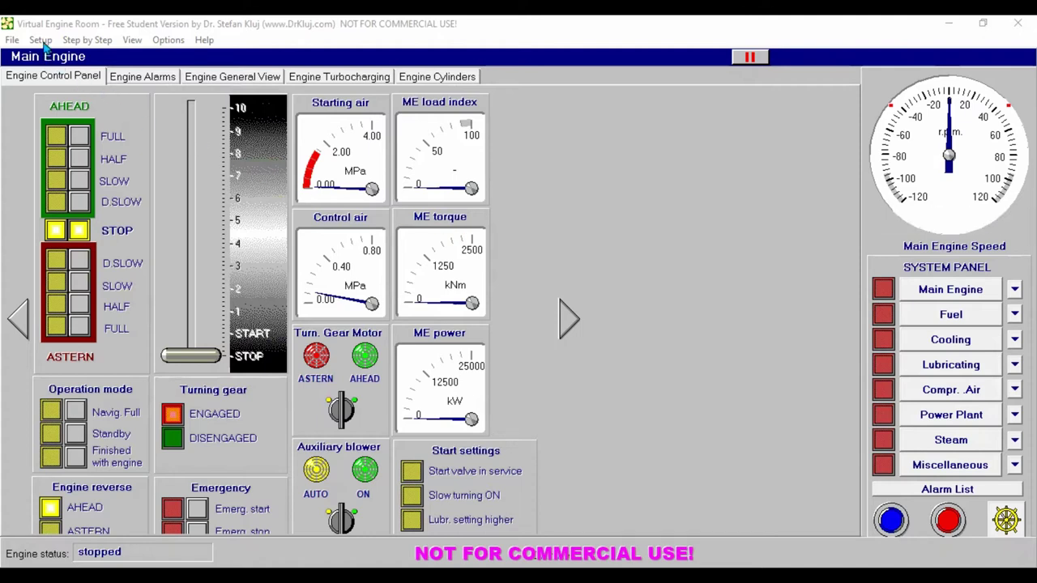
# - Open the Step by Step menu from the menu bar
pyautogui.click(80, 41)
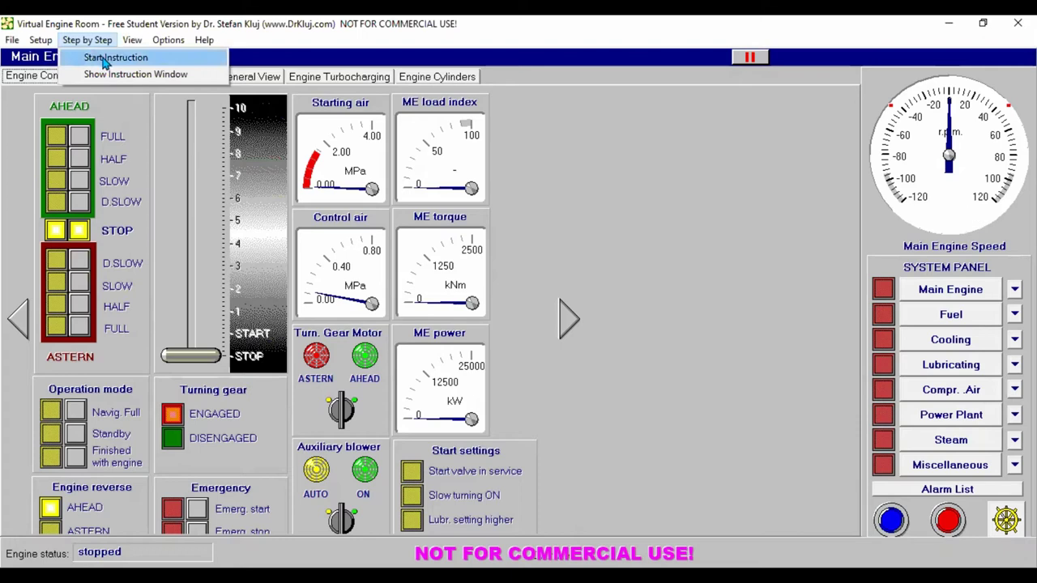
# - Scroll through the Dead Ship Conditions startup instructions, then close the instruction window
pyautogui.click(103, 59)
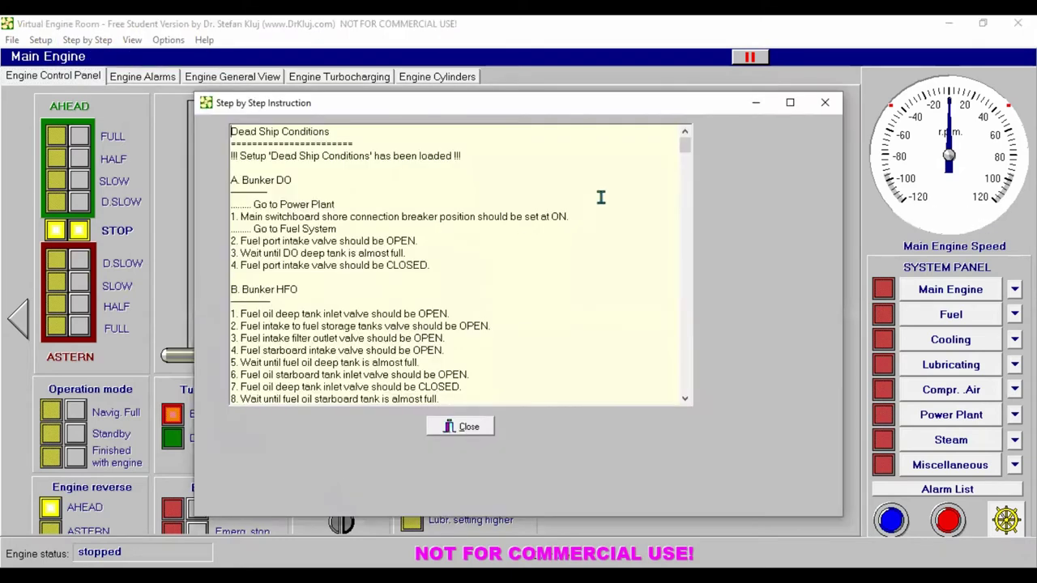
pyautogui.moveTo(685, 150); pyautogui.dragTo(672, 288)
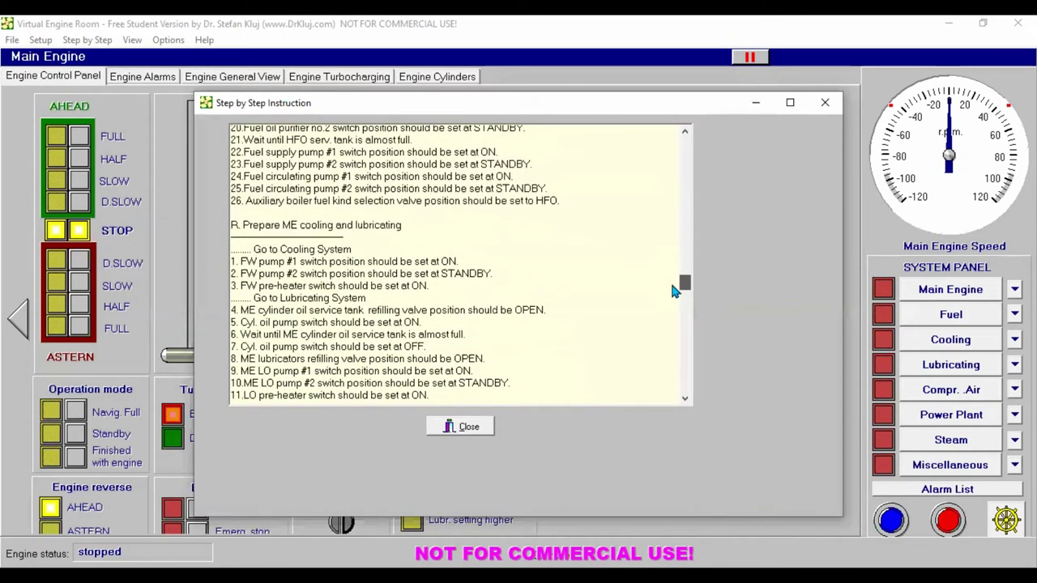
pyautogui.click(454, 431)
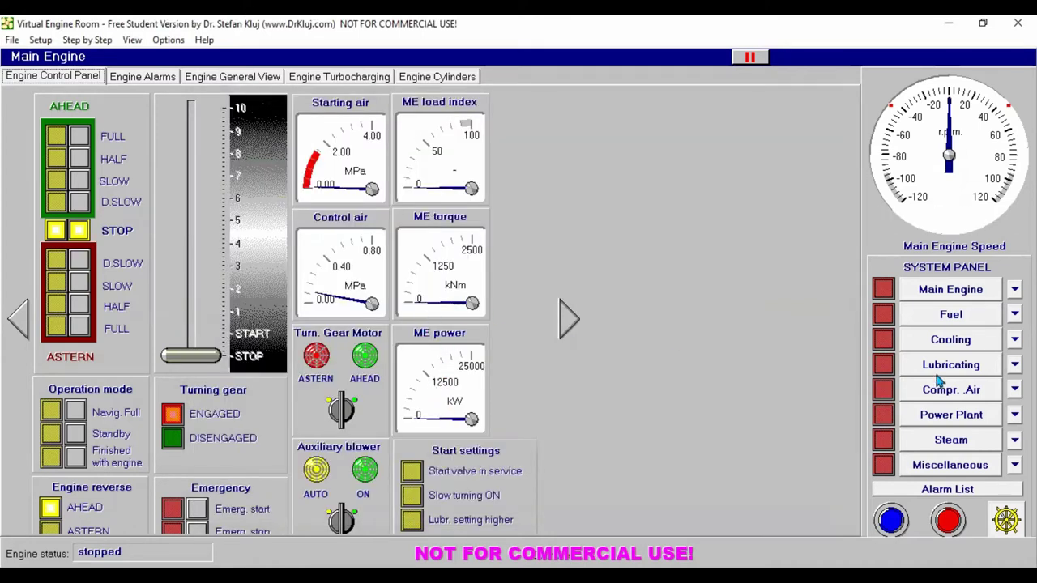
# - Navigate through the power plant systems to the Fuel Storage Diagram
pyautogui.click(917, 415)
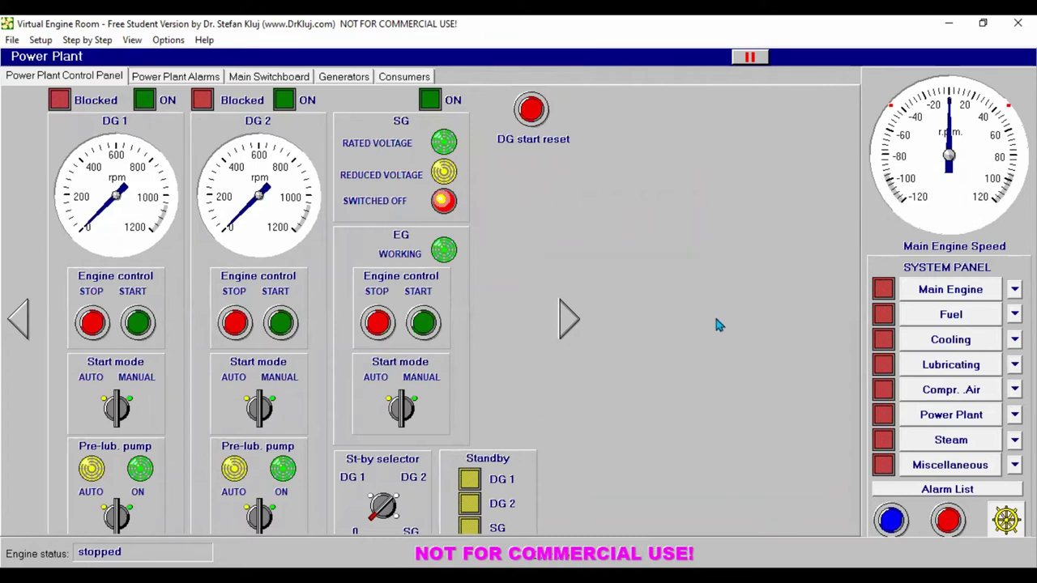
pyautogui.click(924, 319)
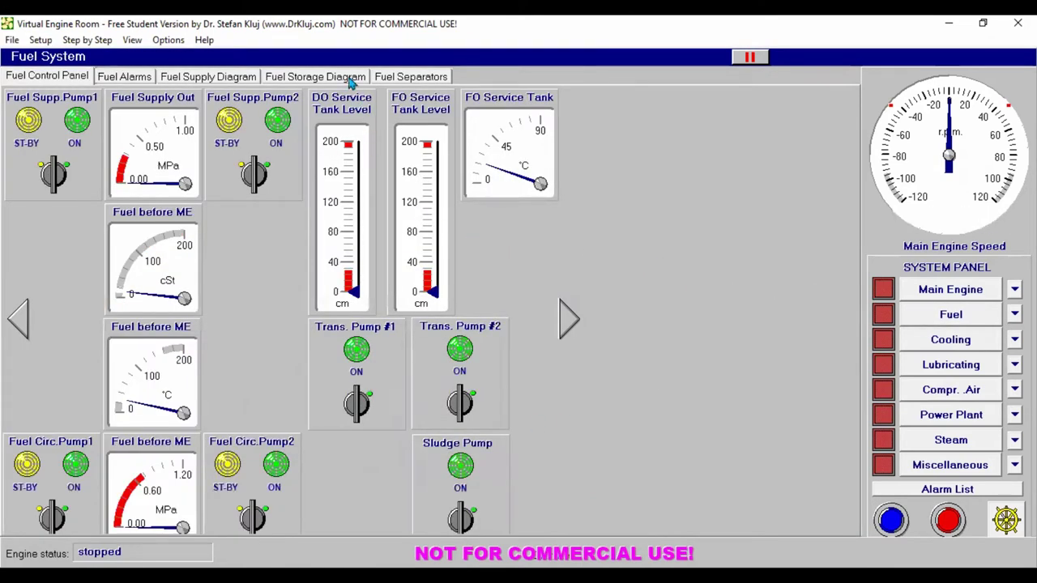
pyautogui.click(331, 77)
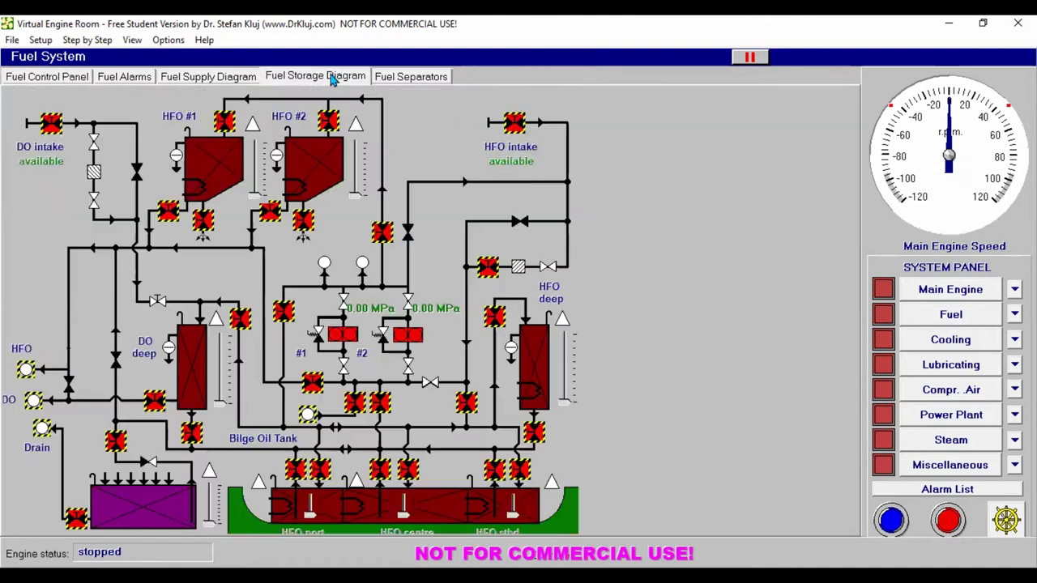
# - Bunker diesel oil into the DO deep tank via the intake and inlet valves, then close the intake
pyautogui.click(53, 129)
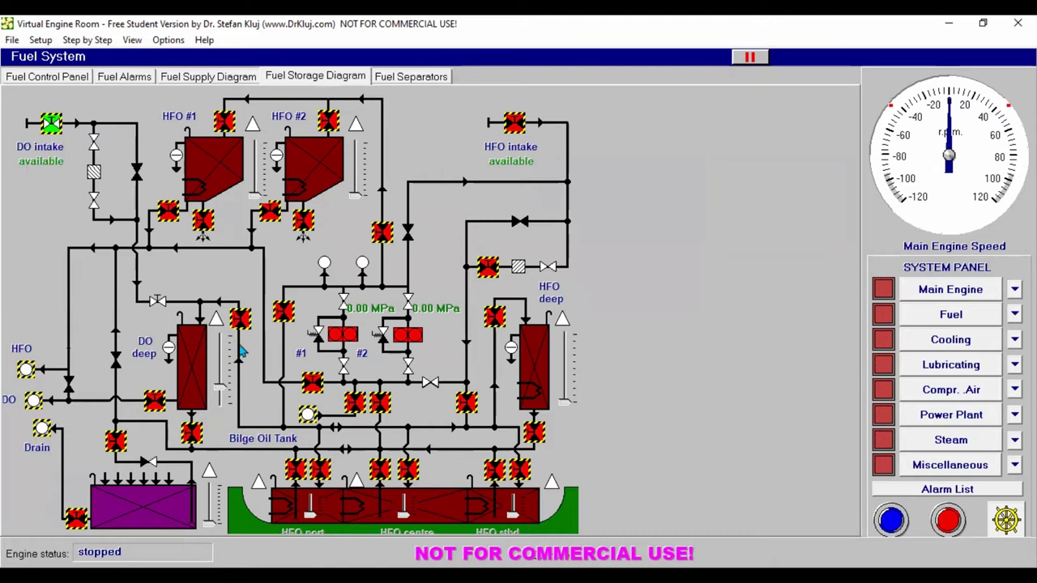
pyautogui.click(156, 403)
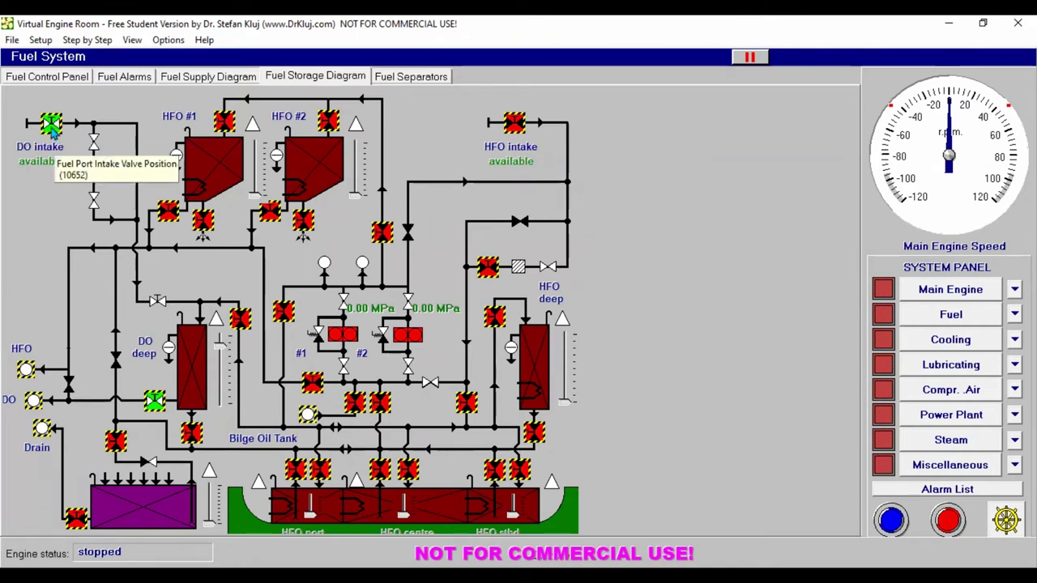
pyautogui.click(51, 125)
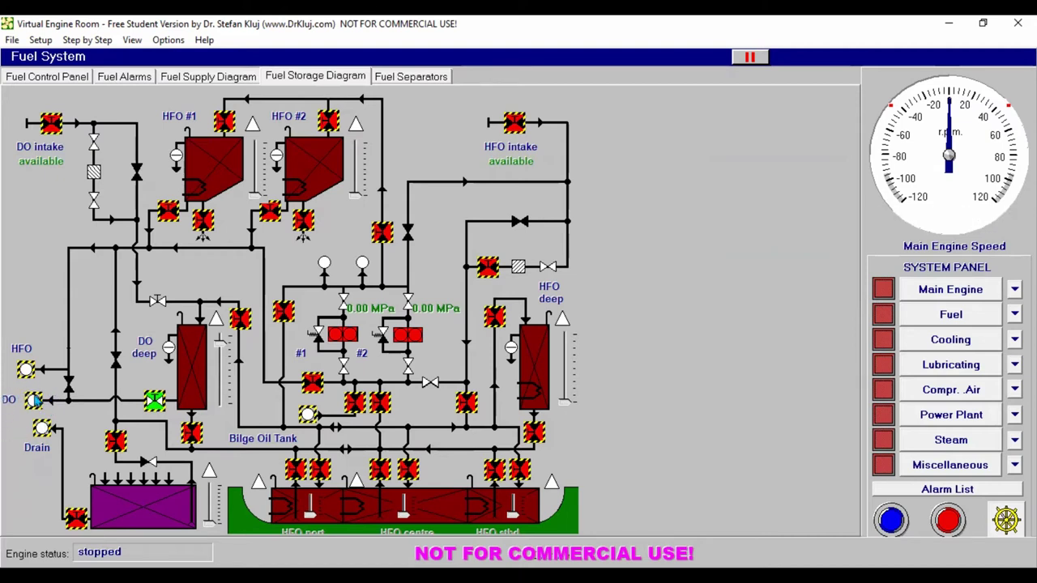
pyautogui.click(33, 403)
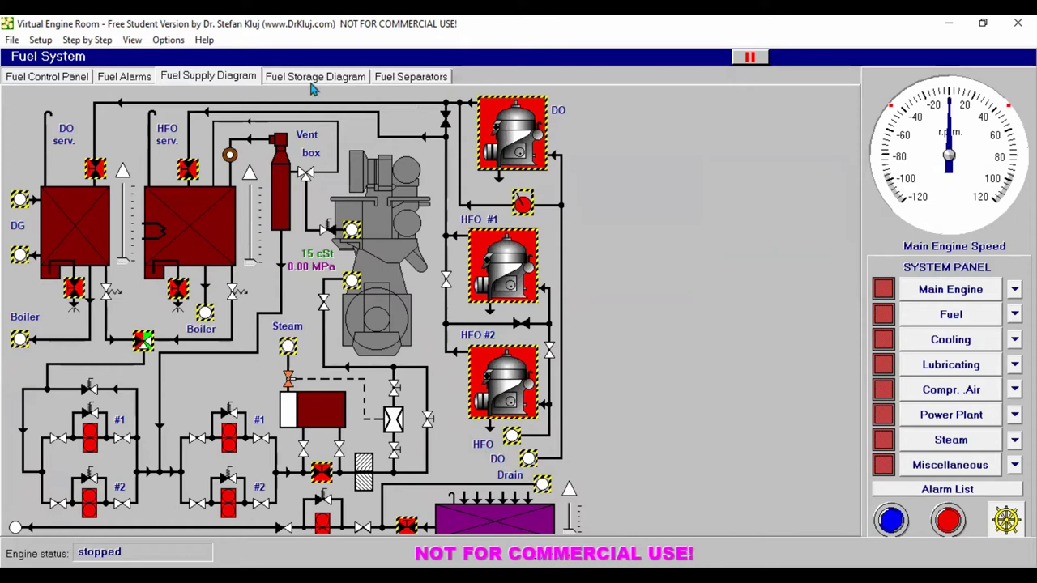
# - Refill the DO service tank, close the refill valve, and open the service tank outlet valve
pyautogui.click(94, 169)
pyautogui.click(522, 204)
pyautogui.click(522, 203)
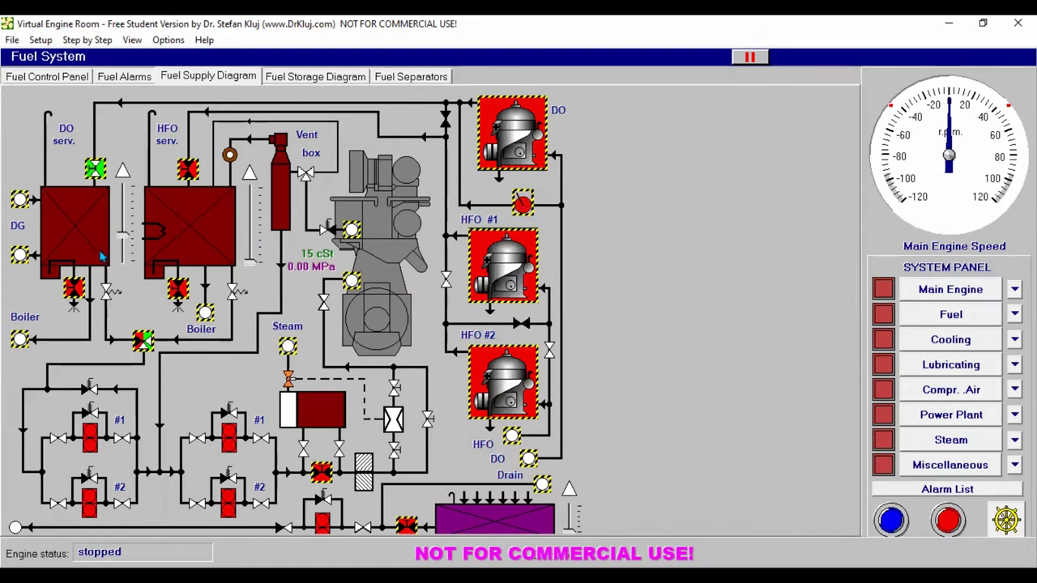
pyautogui.click(526, 208)
pyautogui.click(525, 207)
pyautogui.click(97, 169)
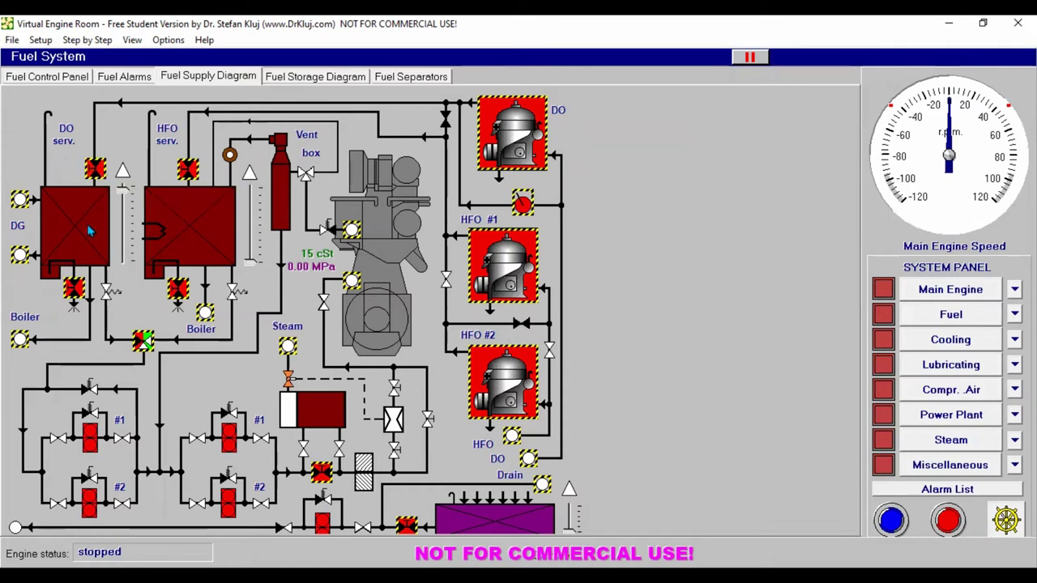
pyautogui.click(74, 295)
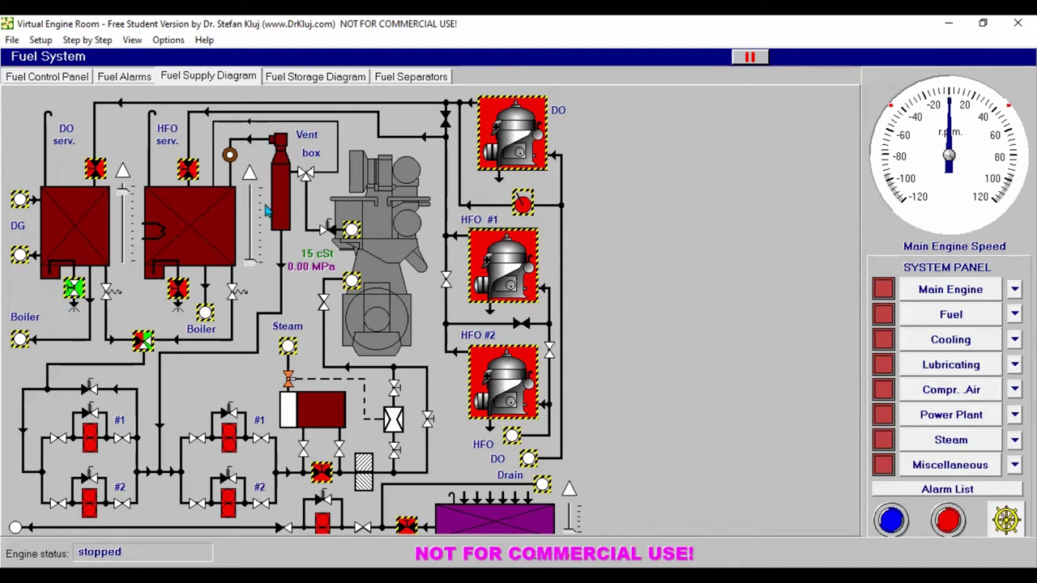
pyautogui.click(948, 343)
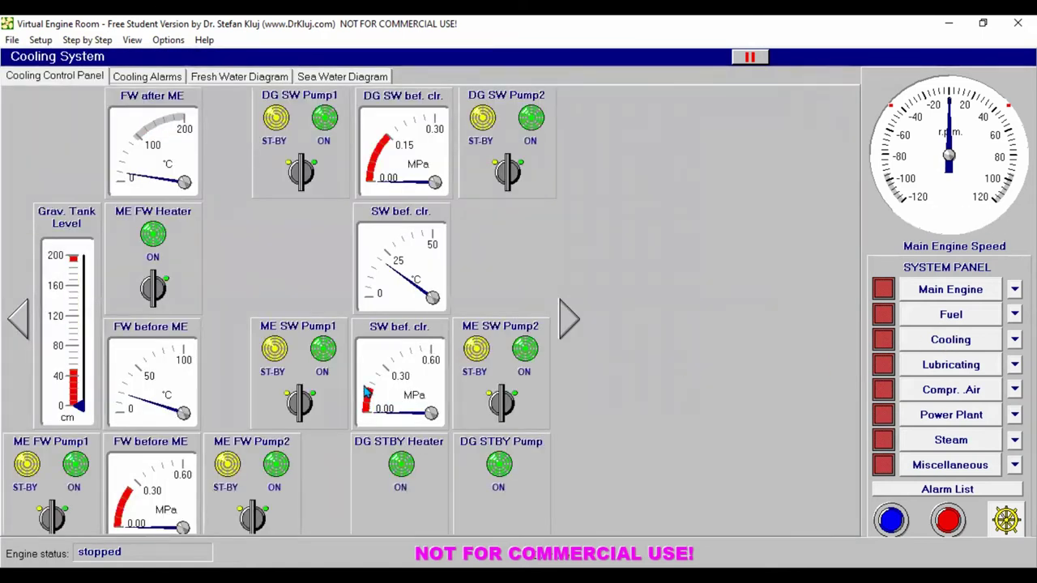
# - Open the port Kingston, right-hand sea suction and both lower Kingston valves on the sea water diagram
pyautogui.click(342, 79)
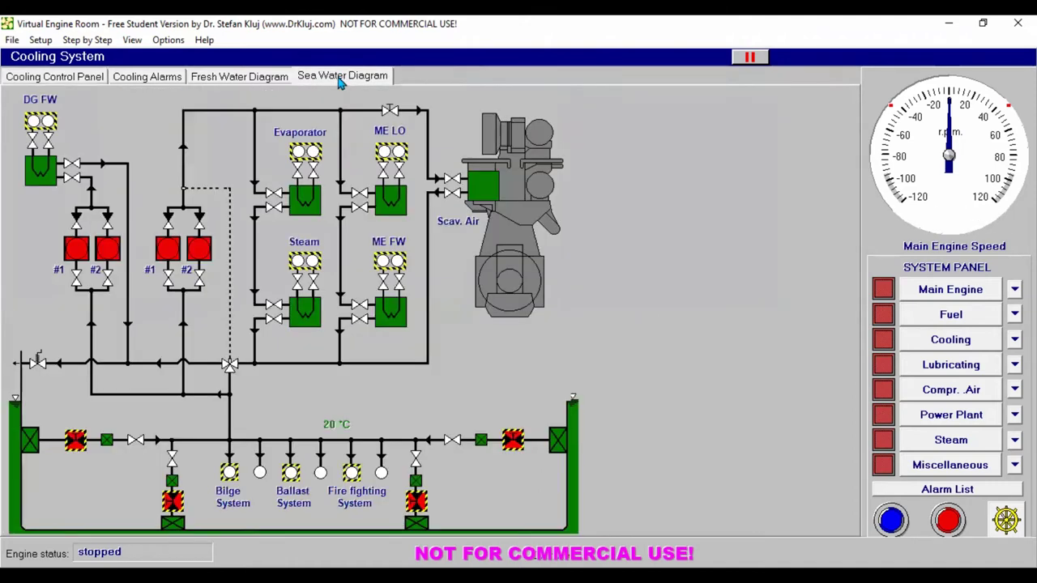
pyautogui.click(73, 446)
pyautogui.click(516, 442)
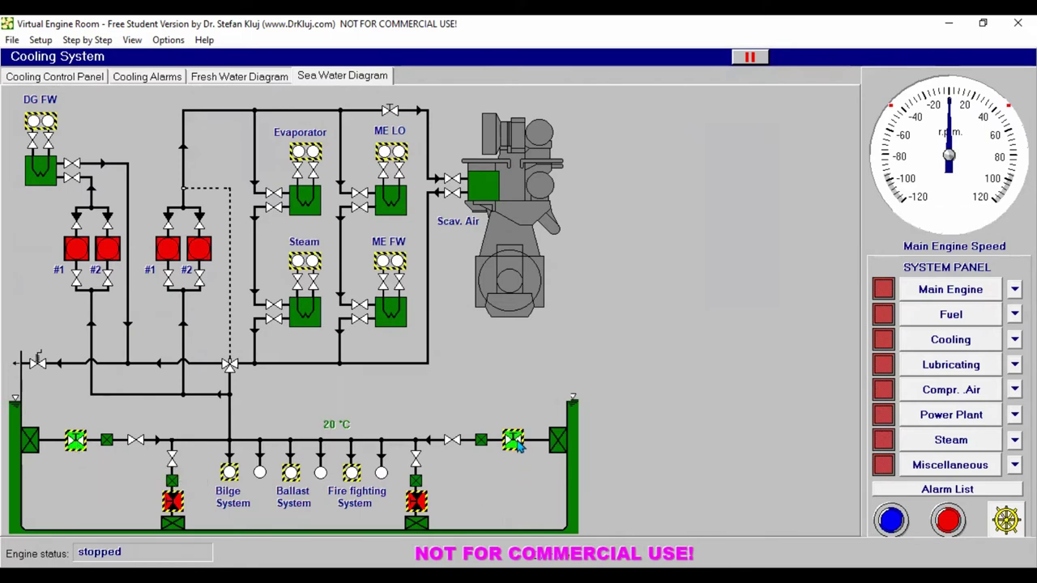
pyautogui.click(171, 503)
pyautogui.click(417, 502)
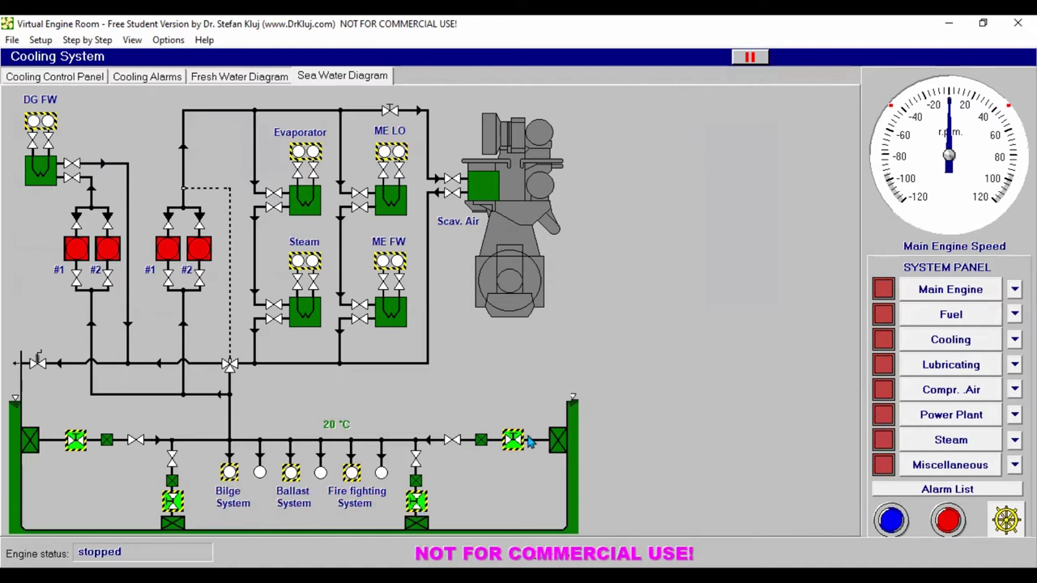
# - Close the right-hand suction and lower Kingston valves again, leaving the port Kingston open
pyautogui.click(521, 444)
pyautogui.click(416, 503)
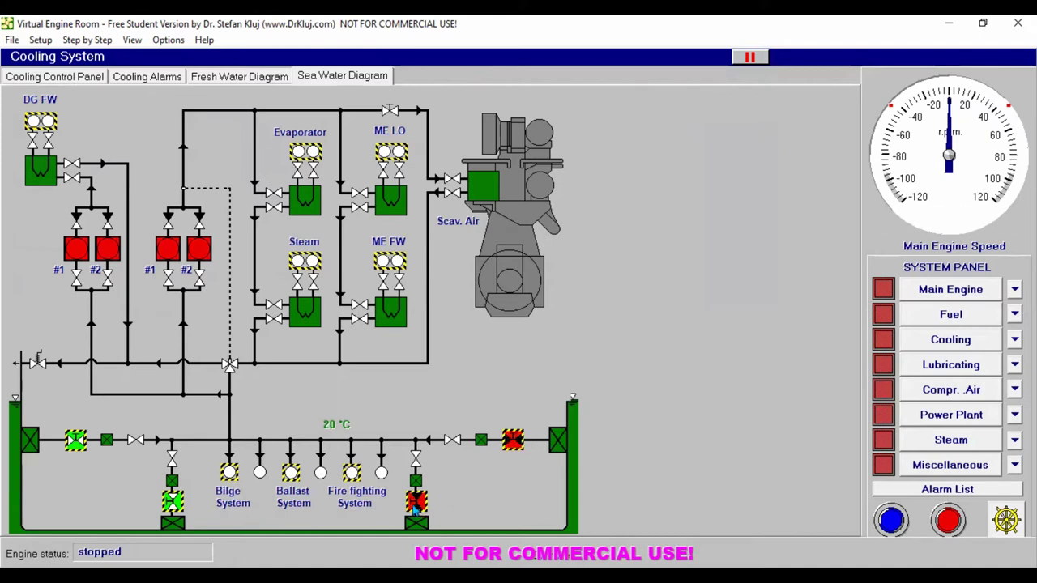
pyautogui.click(172, 503)
pyautogui.click(515, 439)
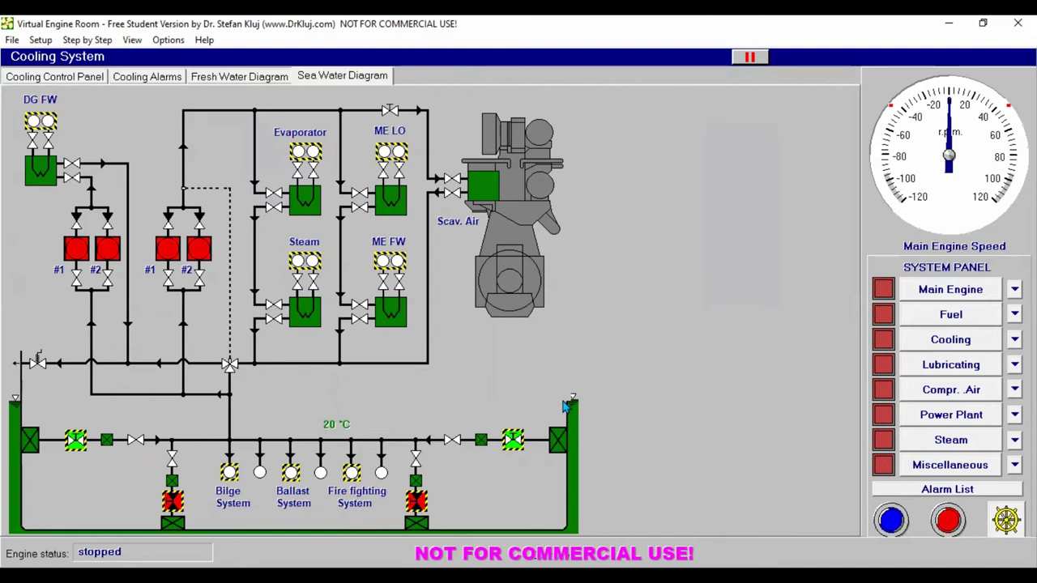
pyautogui.click(515, 442)
pyautogui.click(36, 121)
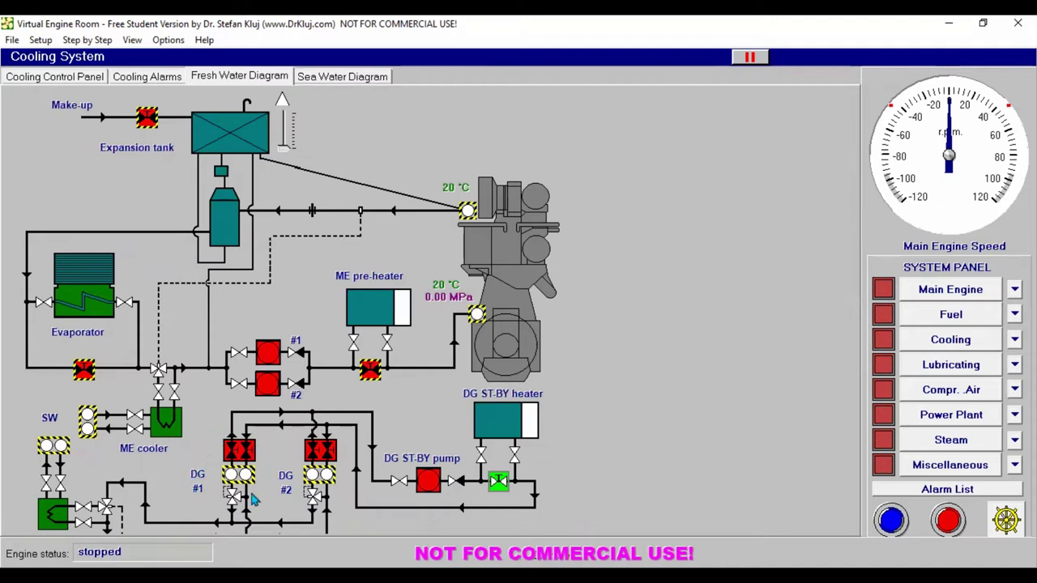
# - Open the make-up valve until the gravity tank reaches about 160 cm, then close it
pyautogui.click(146, 119)
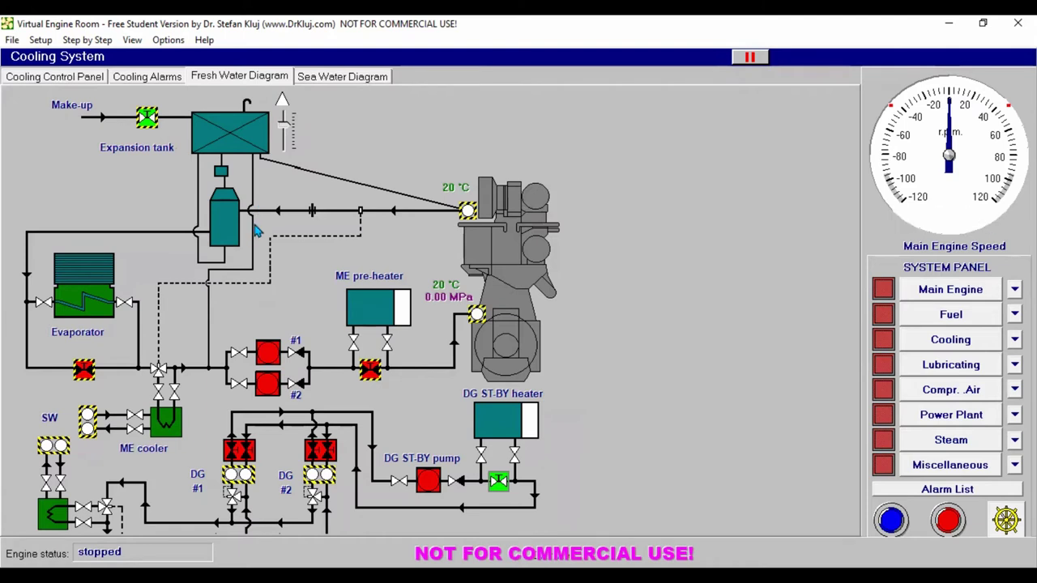
pyautogui.click(149, 120)
pyautogui.click(80, 81)
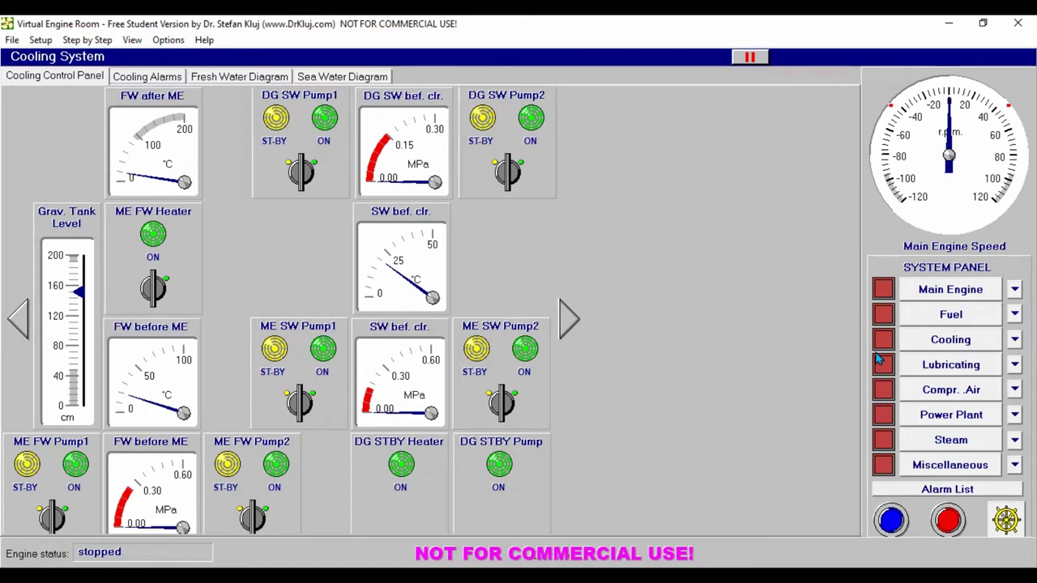
# - Fill the DG LO tank by opening the lube oil intake and DG LO tank inlet valves
pyautogui.click(929, 366)
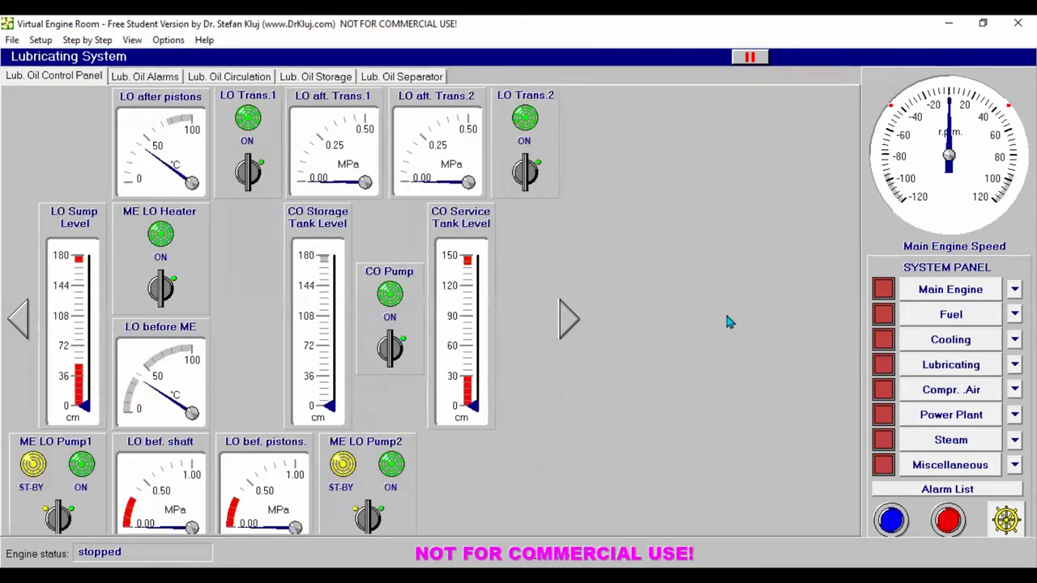
pyautogui.click(316, 78)
pyautogui.click(124, 112)
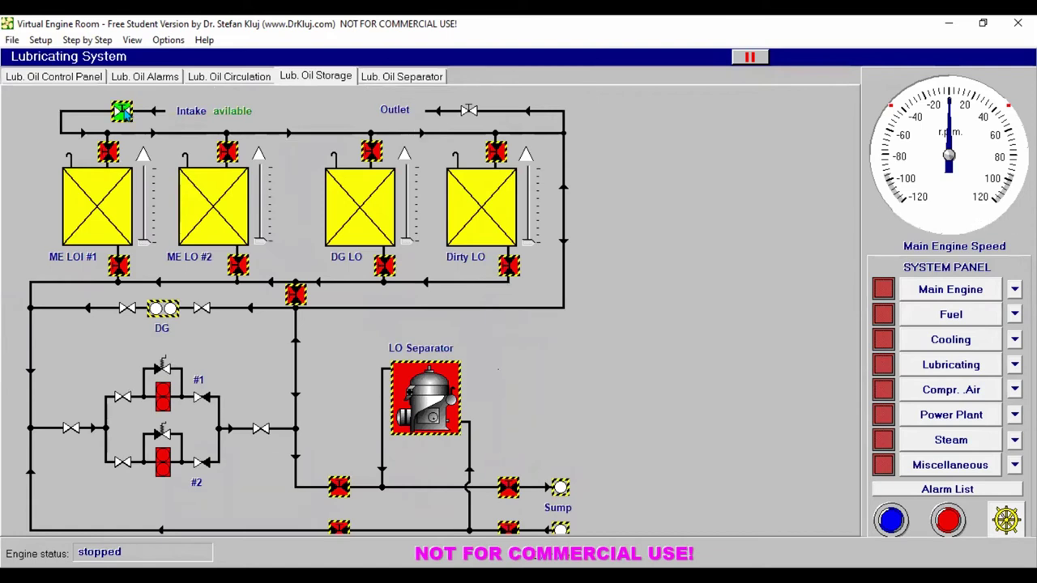
pyautogui.click(372, 151)
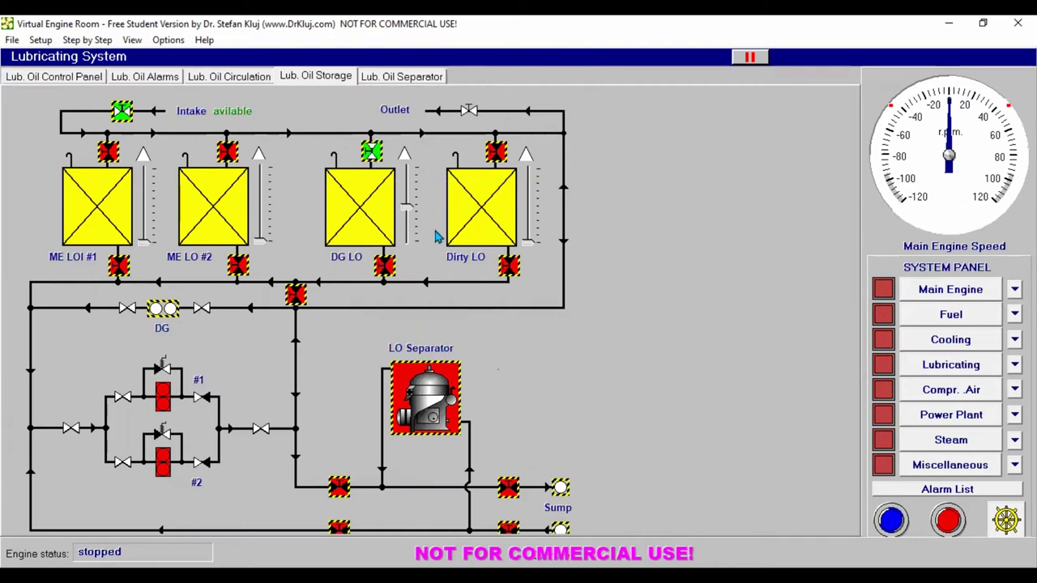
# - Open the DG LO outlet and sump line valves, then close the tank inlet and intake
pyautogui.click(385, 268)
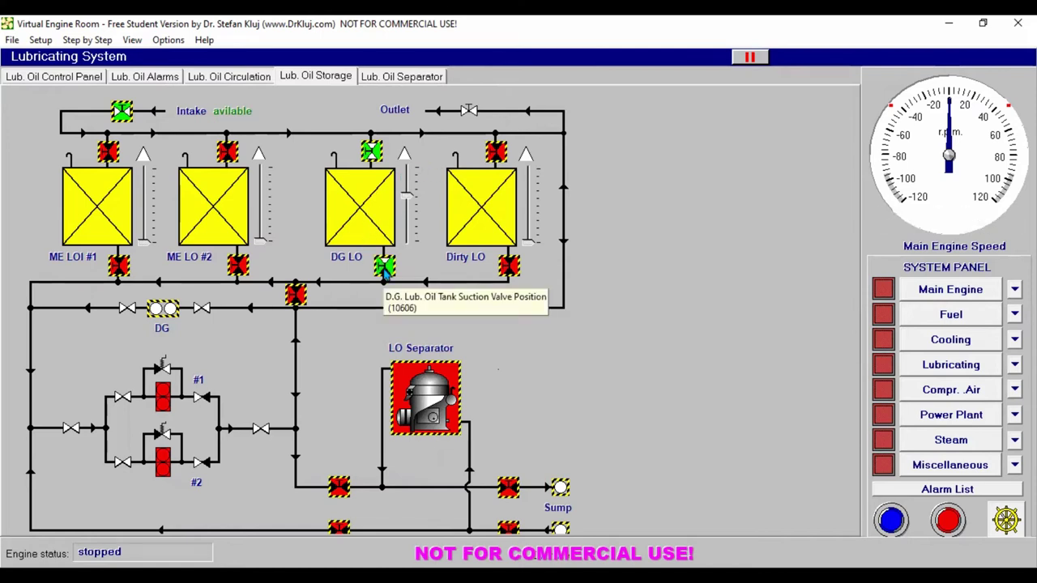
pyautogui.click(296, 296)
pyautogui.click(339, 486)
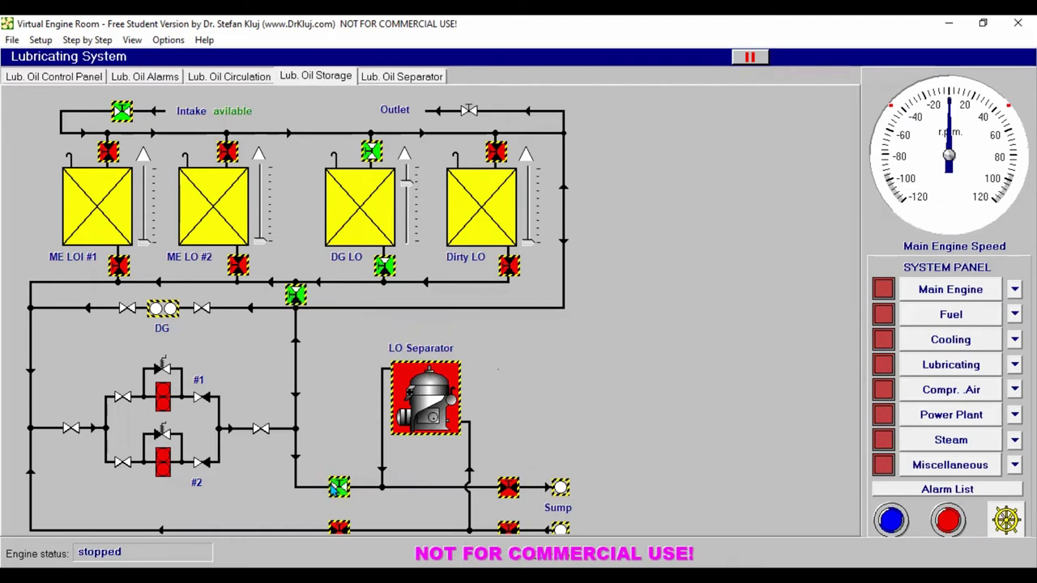
pyautogui.click(507, 488)
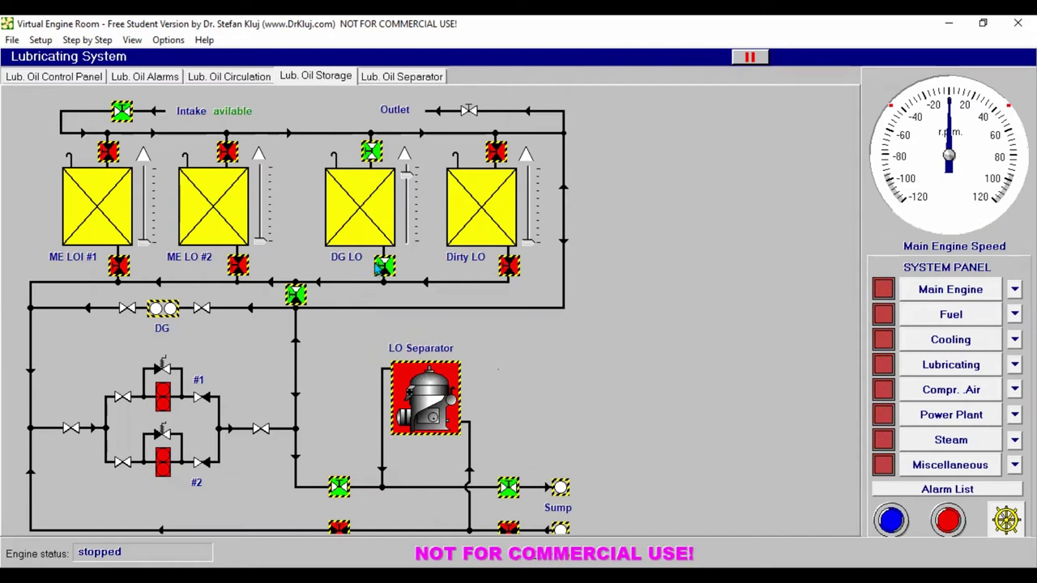
pyautogui.click(372, 154)
pyautogui.click(121, 111)
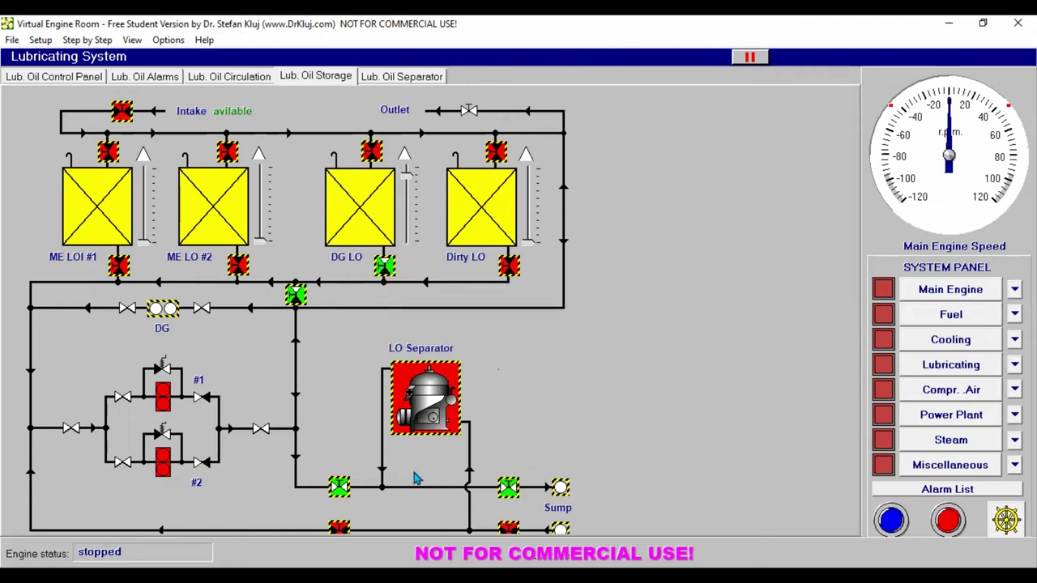
pyautogui.click(562, 486)
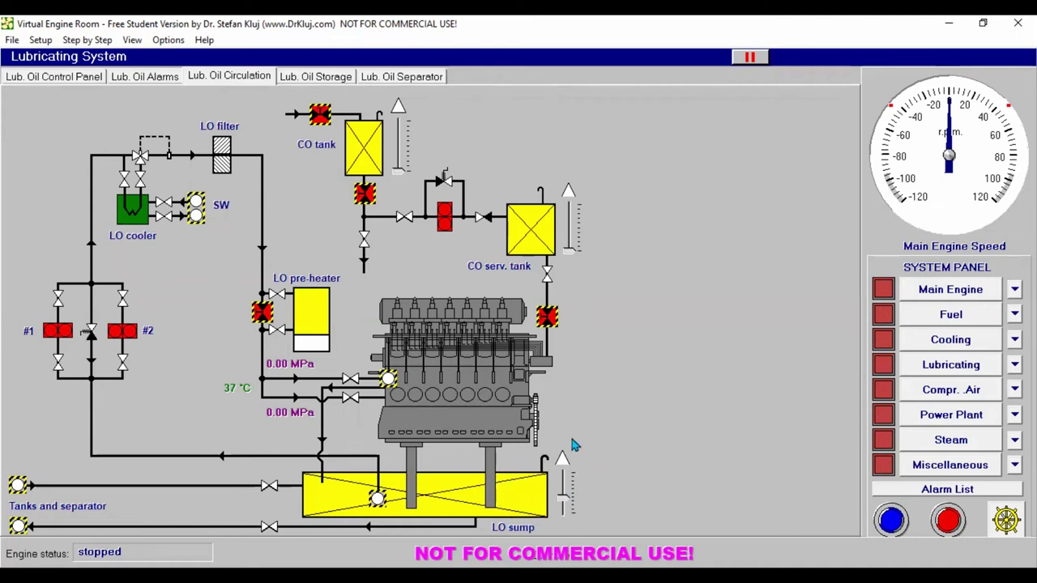
# - Fill the cylinder oil tank, open the valve below it, and shut the refill valve
pyautogui.click(324, 115)
pyautogui.click(373, 193)
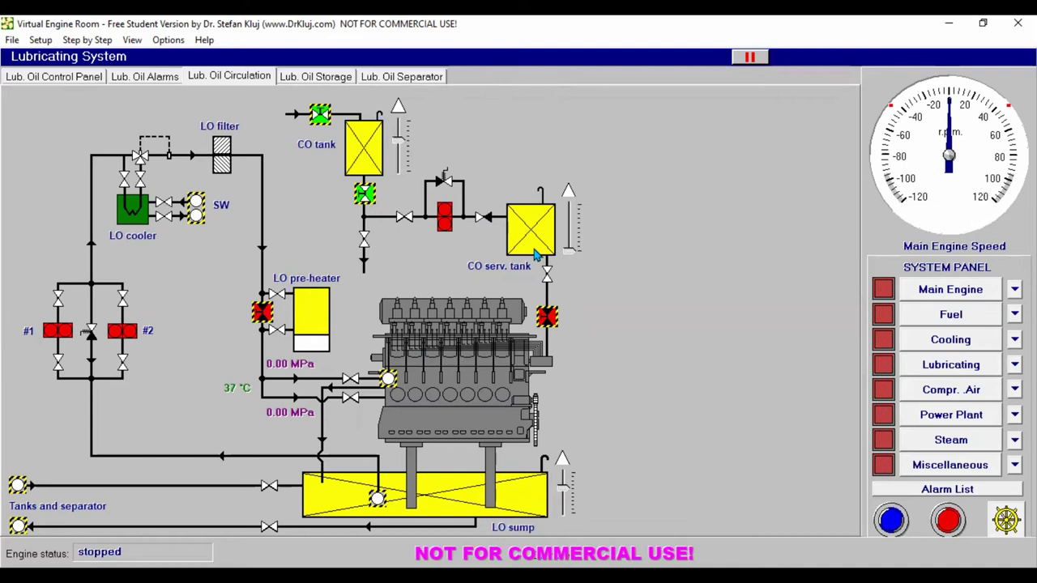
pyautogui.click(320, 115)
# - Close the sump, lower line, tank junction and DG LO tank outlet valves on the lube oil storage diagram
pyautogui.click(20, 485)
pyautogui.click(508, 487)
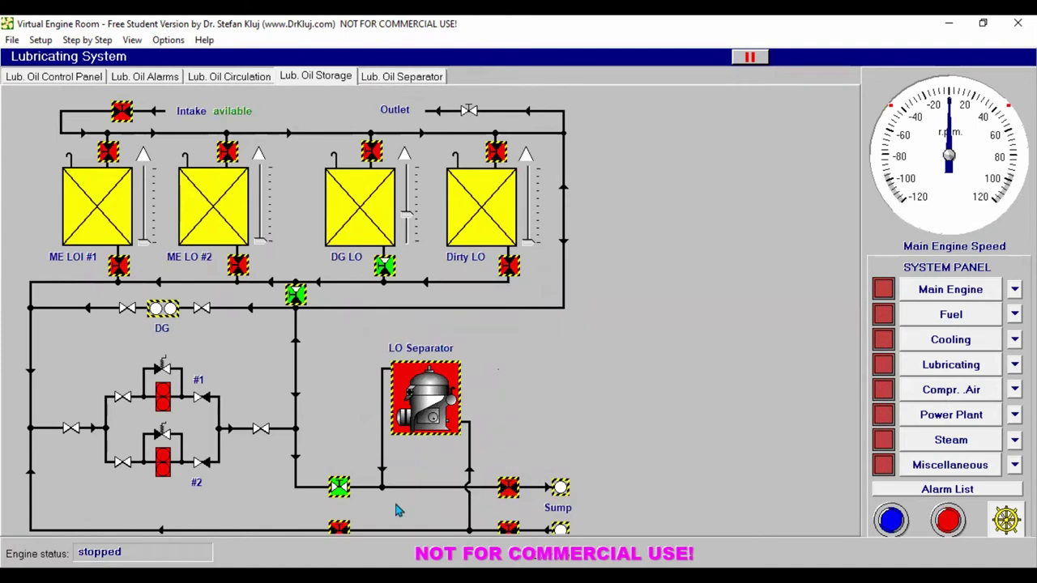
pyautogui.click(339, 487)
pyautogui.click(296, 295)
pyautogui.click(388, 269)
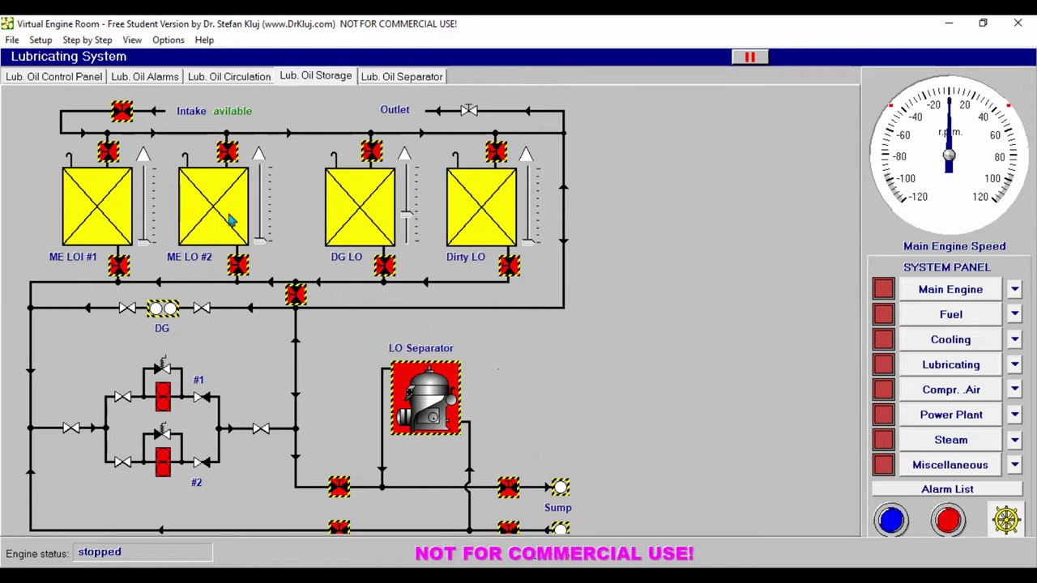
pyautogui.click(940, 391)
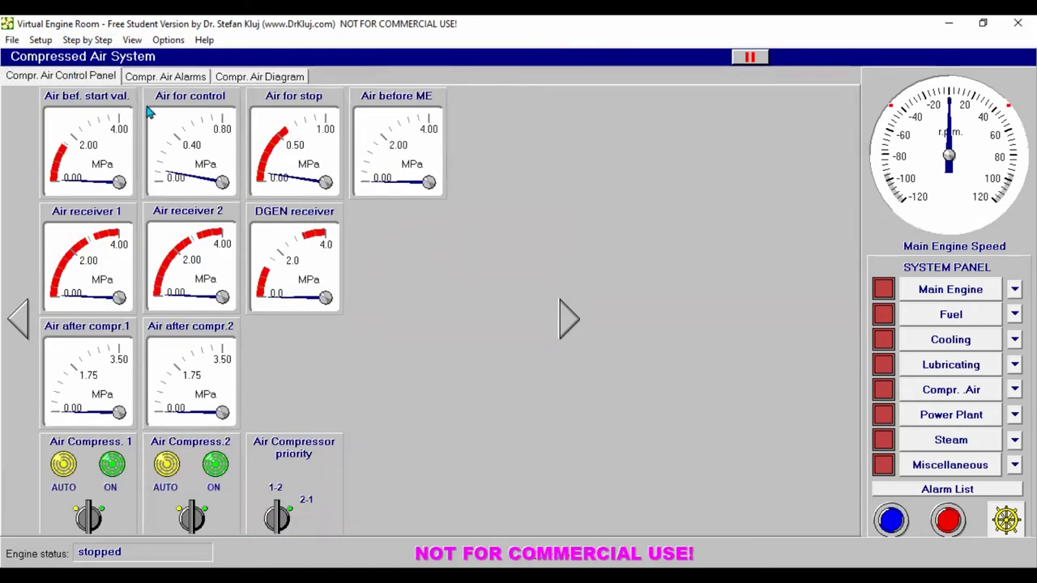
# - Open all four valves above Air receiver #1 and all four above Air receiver #2
pyautogui.click(259, 76)
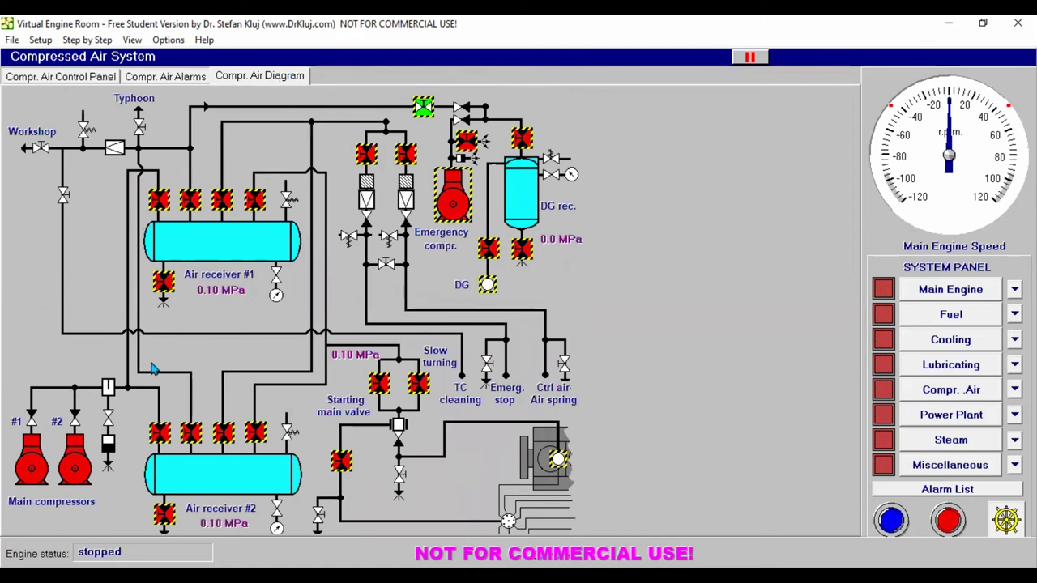
pyautogui.click(159, 201)
pyautogui.click(191, 201)
pyautogui.click(222, 201)
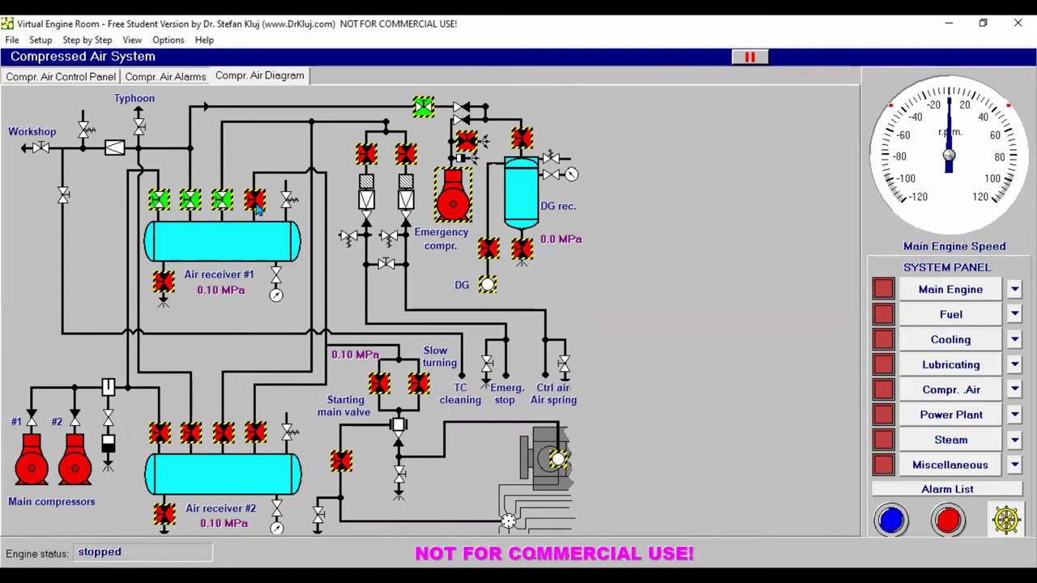
pyautogui.click(255, 201)
pyautogui.click(160, 433)
pyautogui.click(191, 433)
pyautogui.click(222, 433)
pyautogui.click(256, 433)
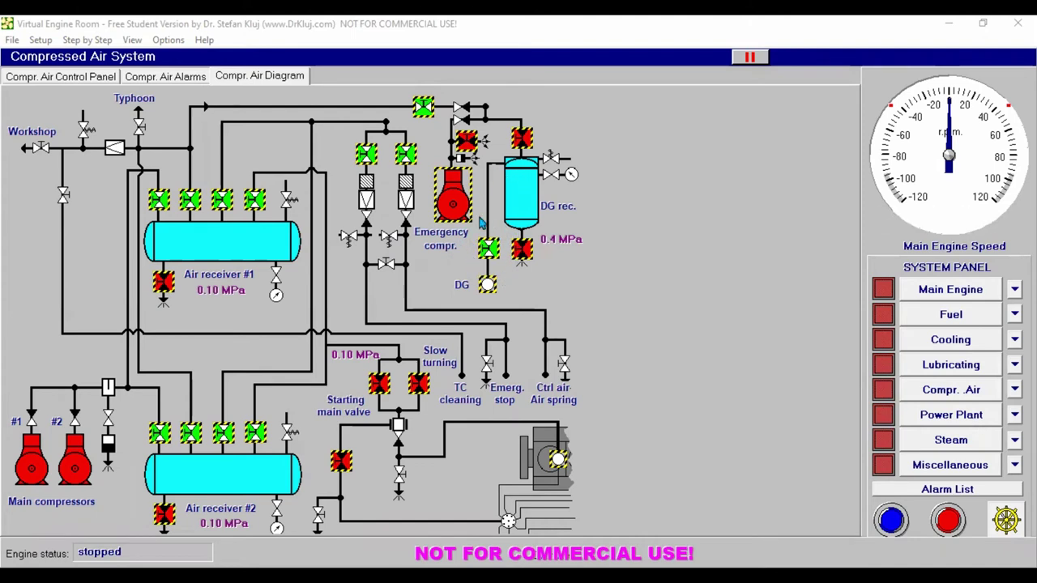
# - Open the valve feeding the DG receiver and start the emergency air compressor
pyautogui.click(523, 140)
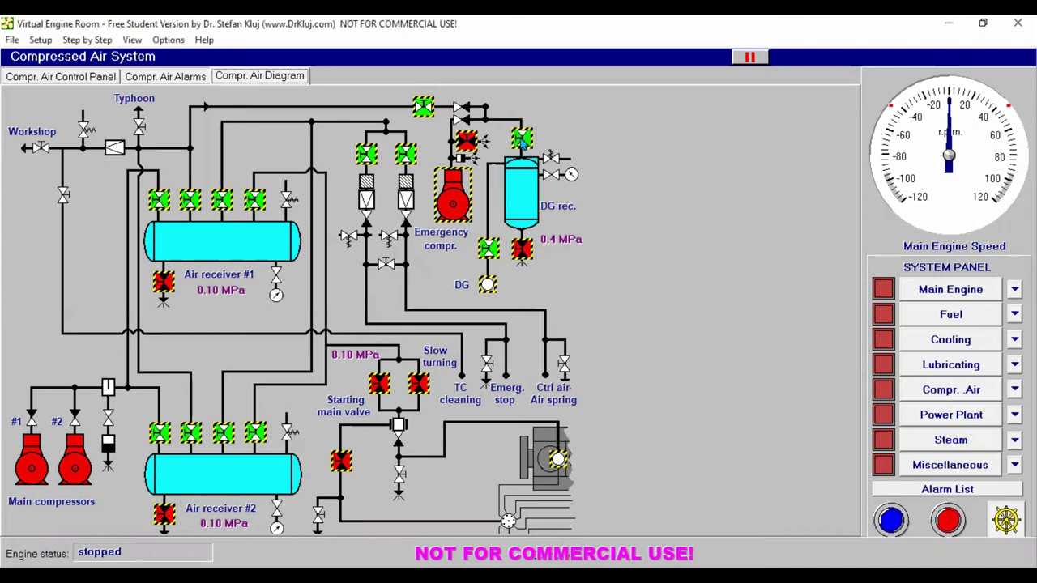
pyautogui.click(455, 209)
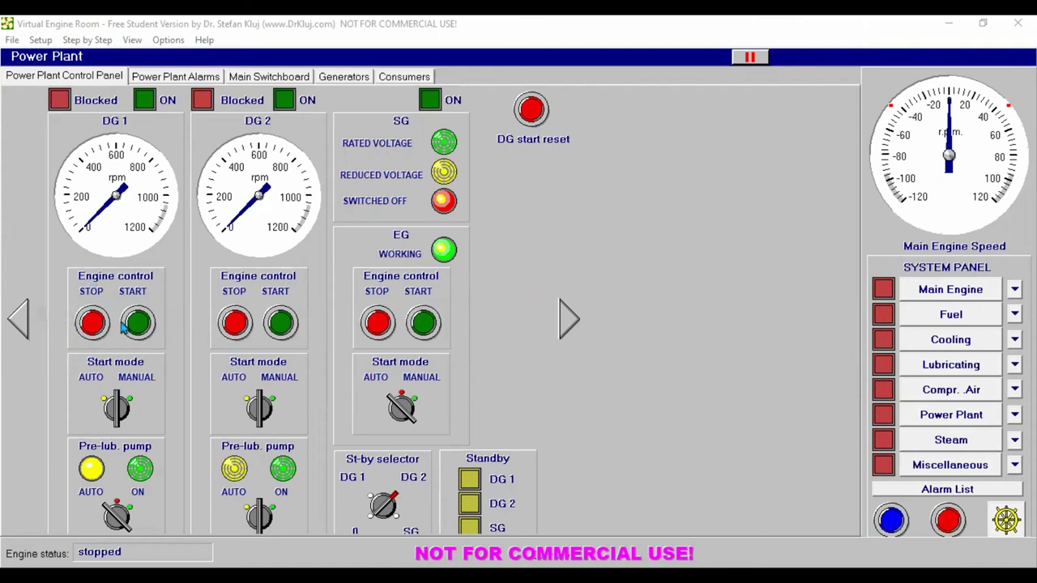
# - Switch DG 1's stator pre-heat on at the Main Switchboard
pyautogui.click(151, 79)
pyautogui.click(237, 79)
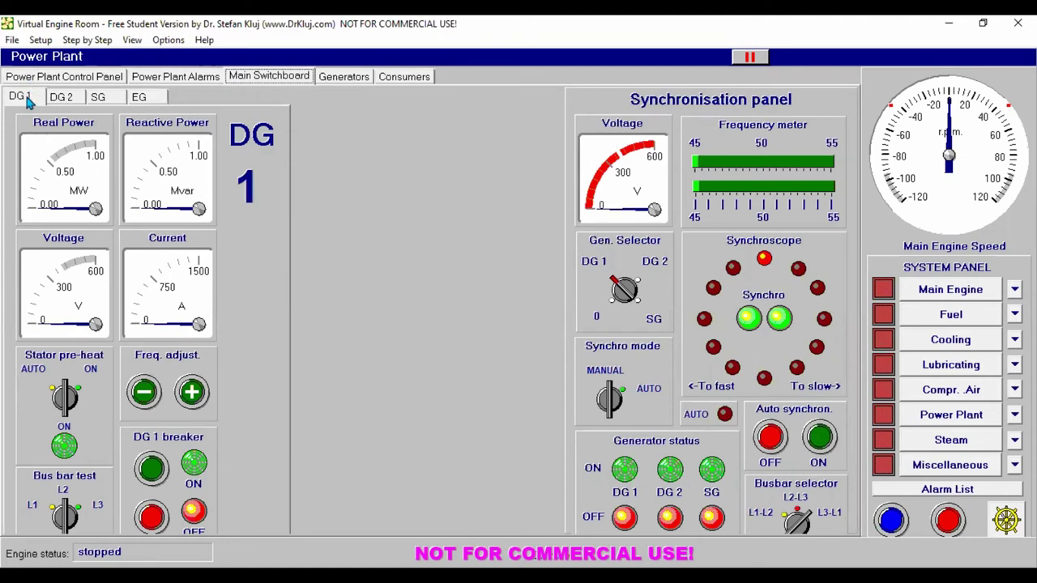
pyautogui.click(78, 388)
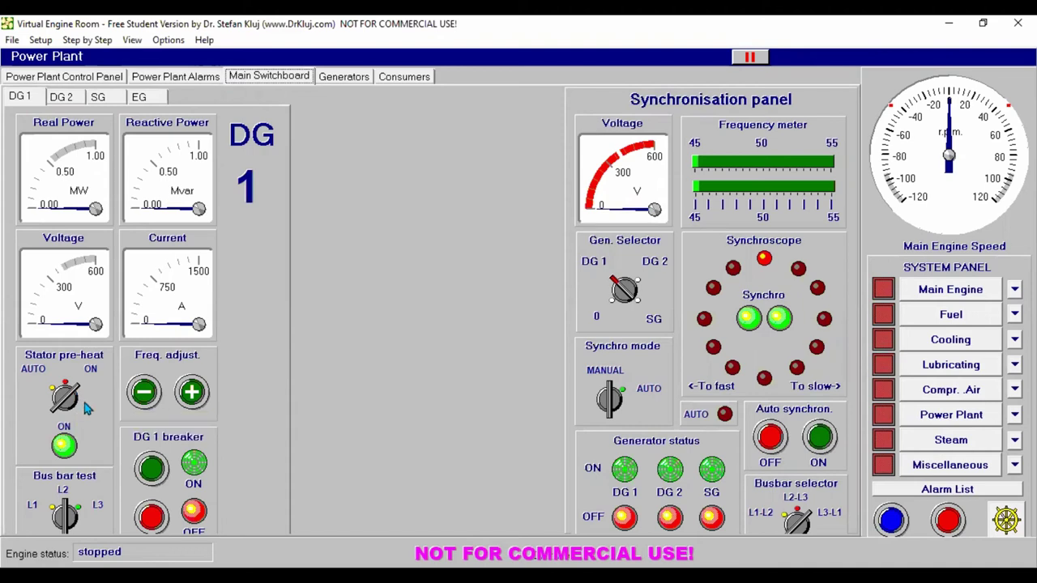
# - Change DG 1's start mode and start DG 1, bringing it to about 988 rpm
pyautogui.click(95, 81)
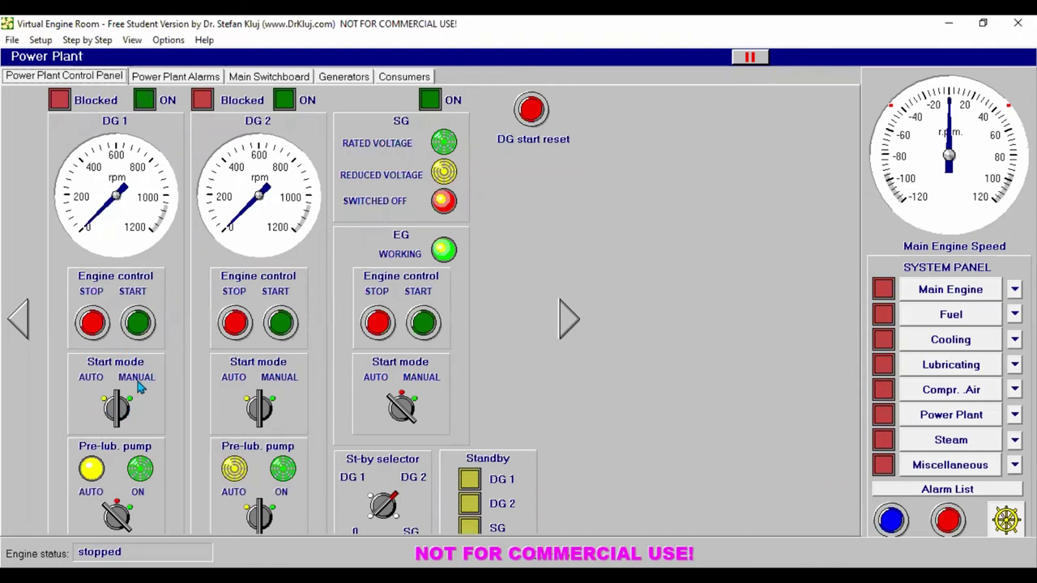
pyautogui.click(129, 409)
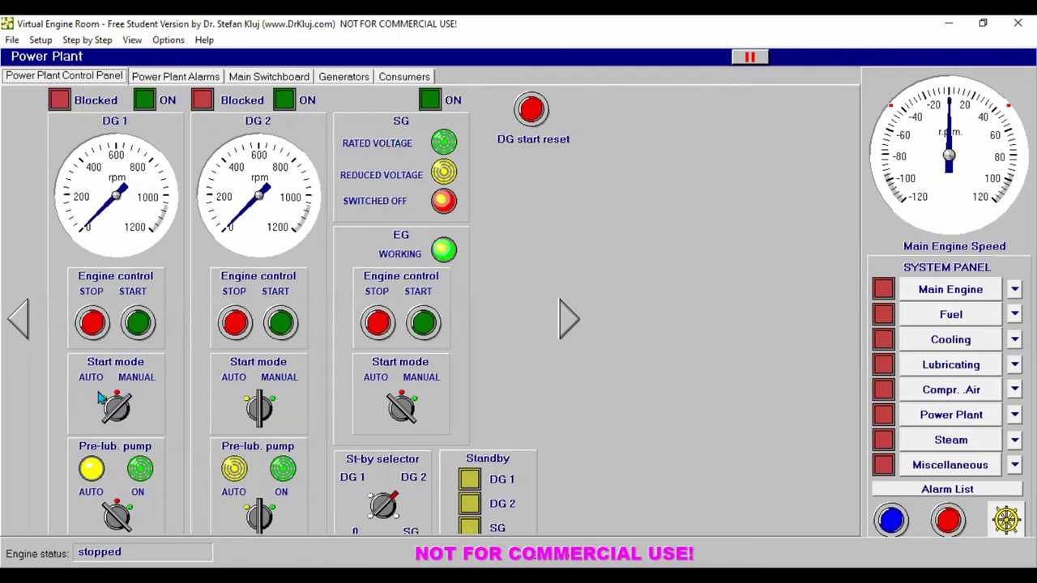
pyautogui.click(136, 324)
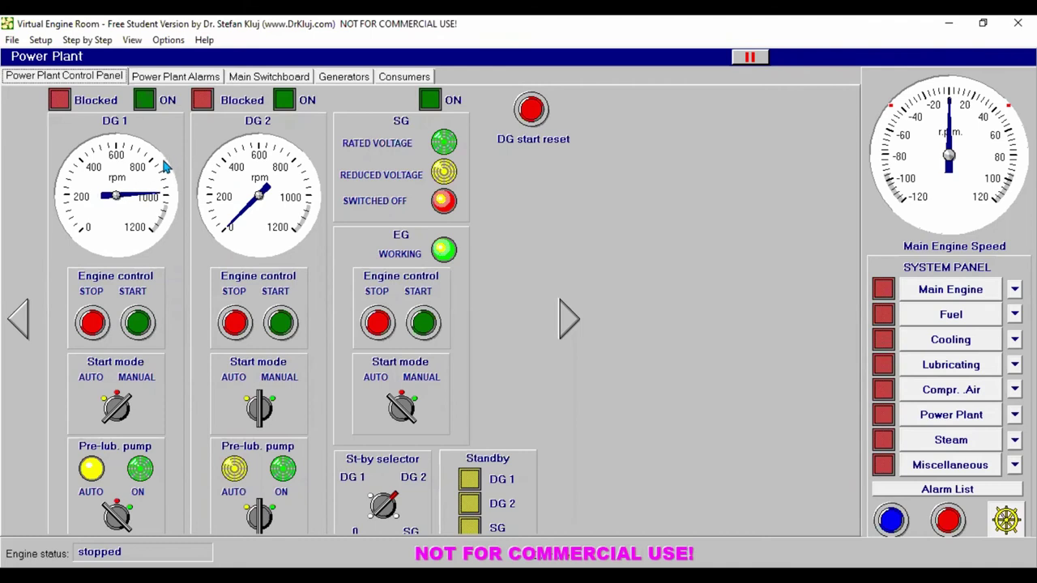
pyautogui.moveTo(164, 167)
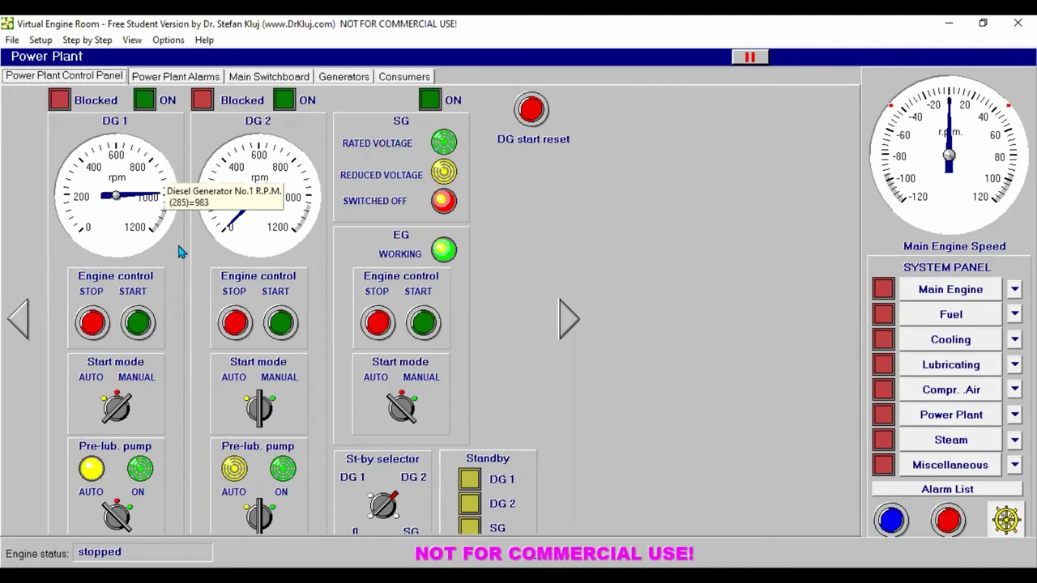
pyautogui.moveTo(155, 257)
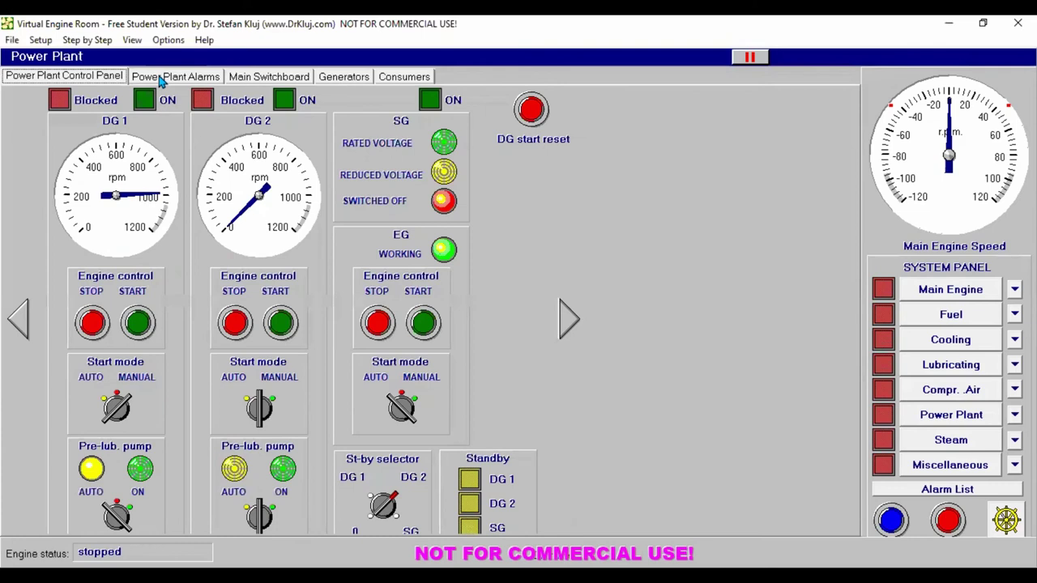
# - Set the generator selector to DG 1, lower its frequency, close its breaker, and select manual synchronisation
pyautogui.click(239, 76)
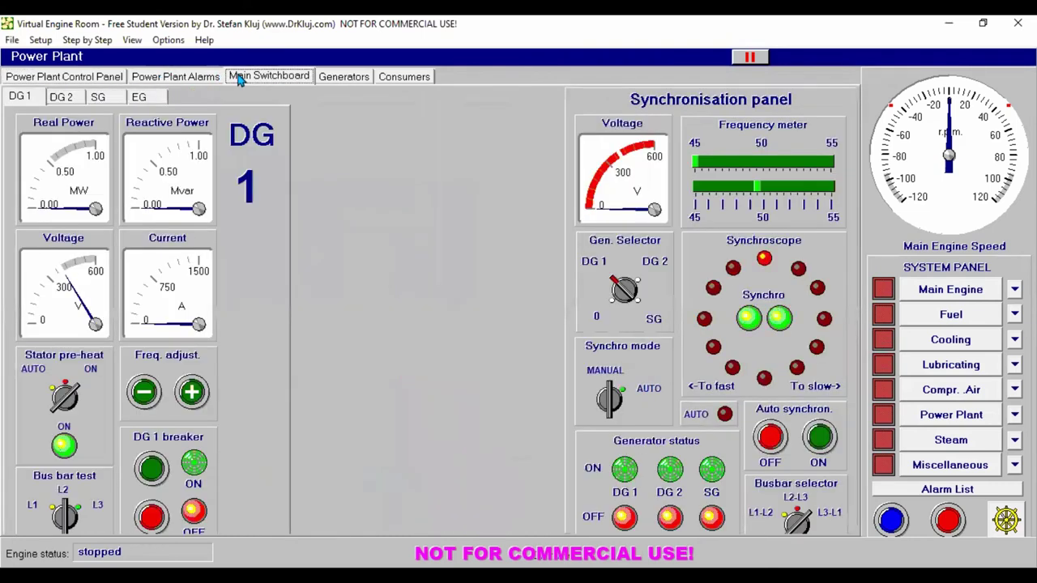
pyautogui.click(614, 302)
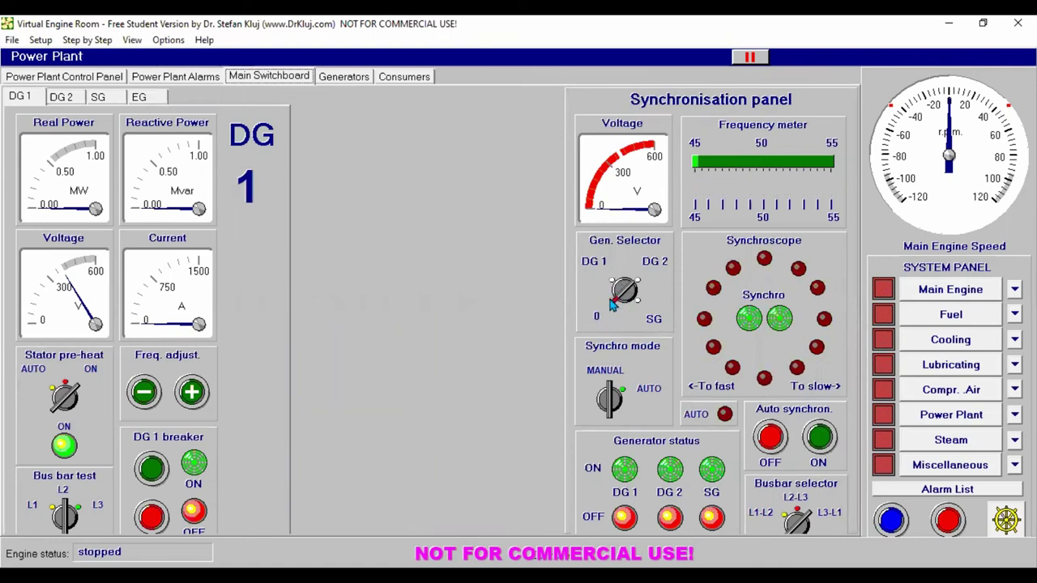
pyautogui.click(619, 285)
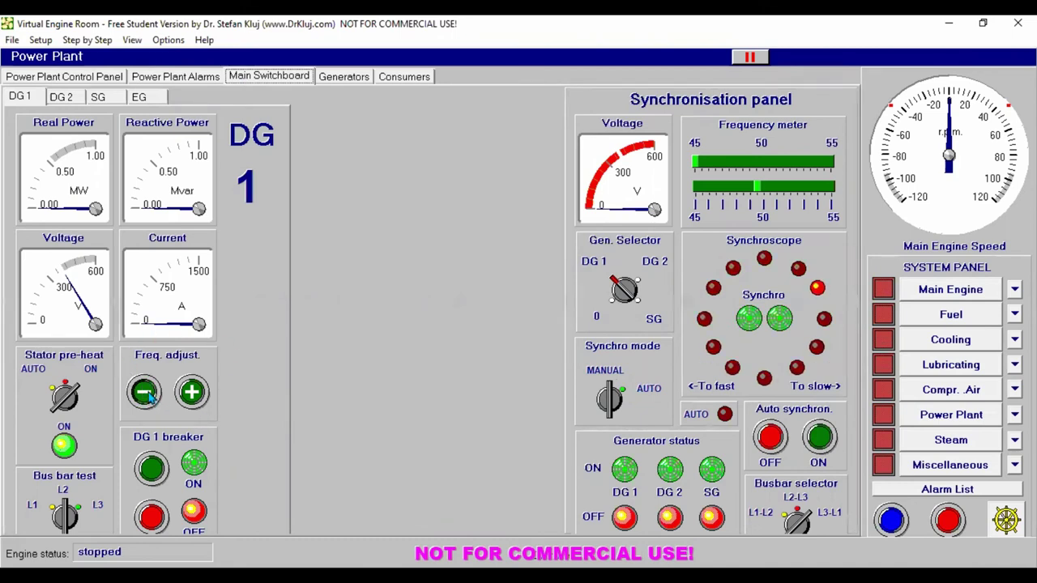
pyautogui.click(145, 393)
pyautogui.click(153, 472)
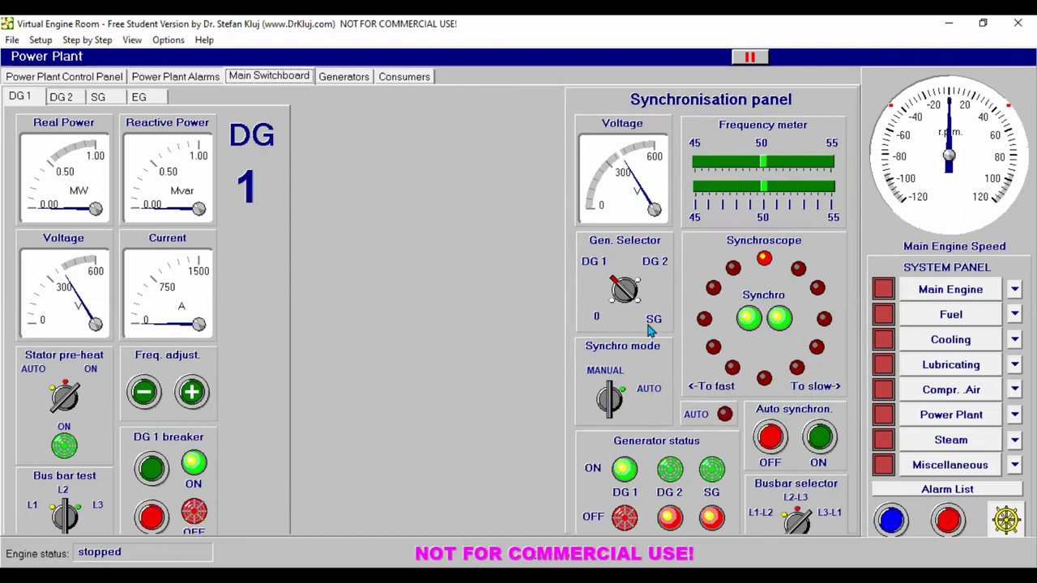
pyautogui.click(621, 397)
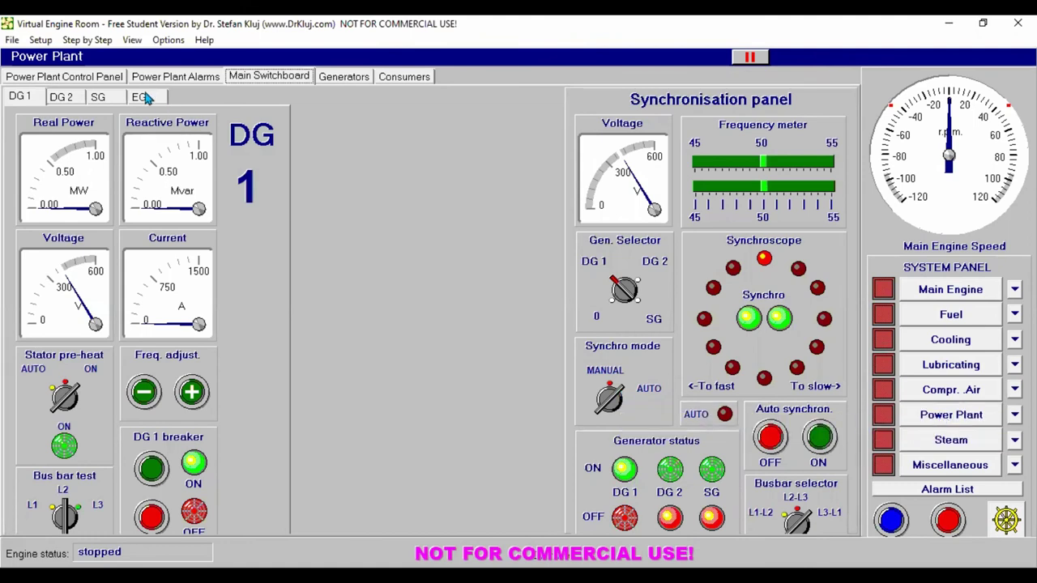
# - Connect the non-essential and lighting consumers to the 390 V main bus bar
pyautogui.click(92, 76)
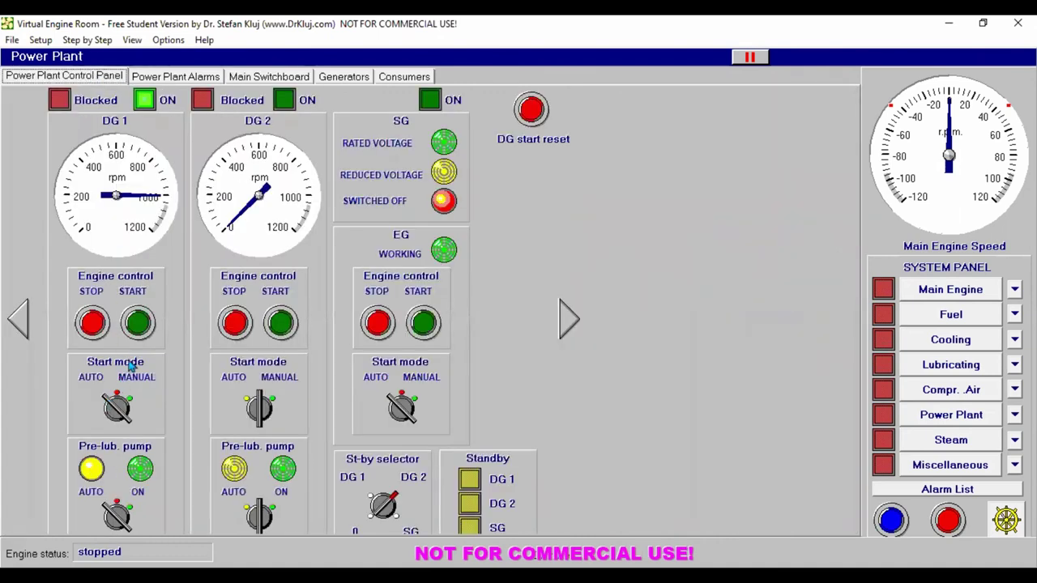
pyautogui.click(397, 78)
pyautogui.click(132, 221)
pyautogui.click(261, 212)
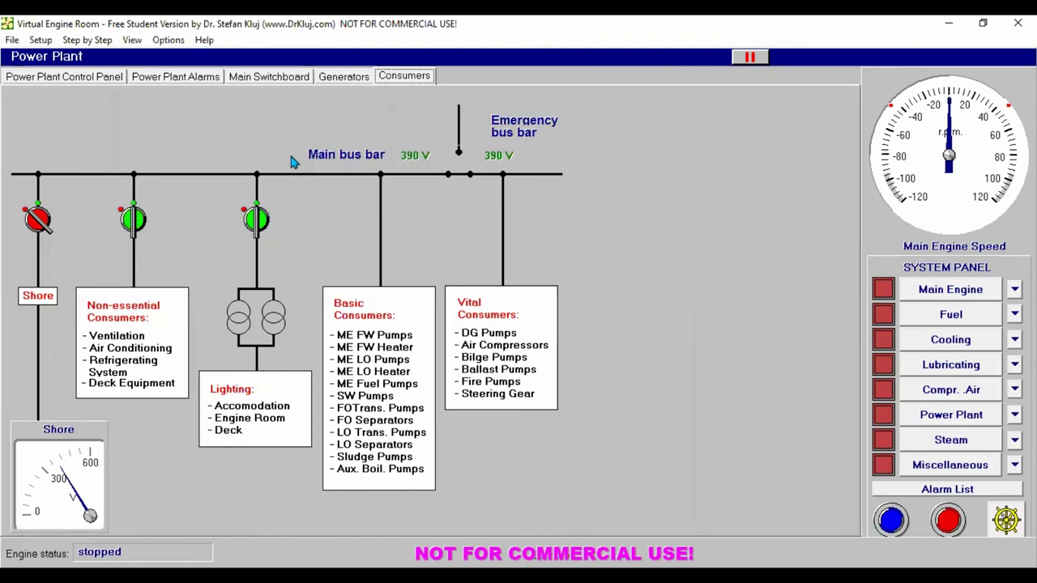
pyautogui.click(926, 392)
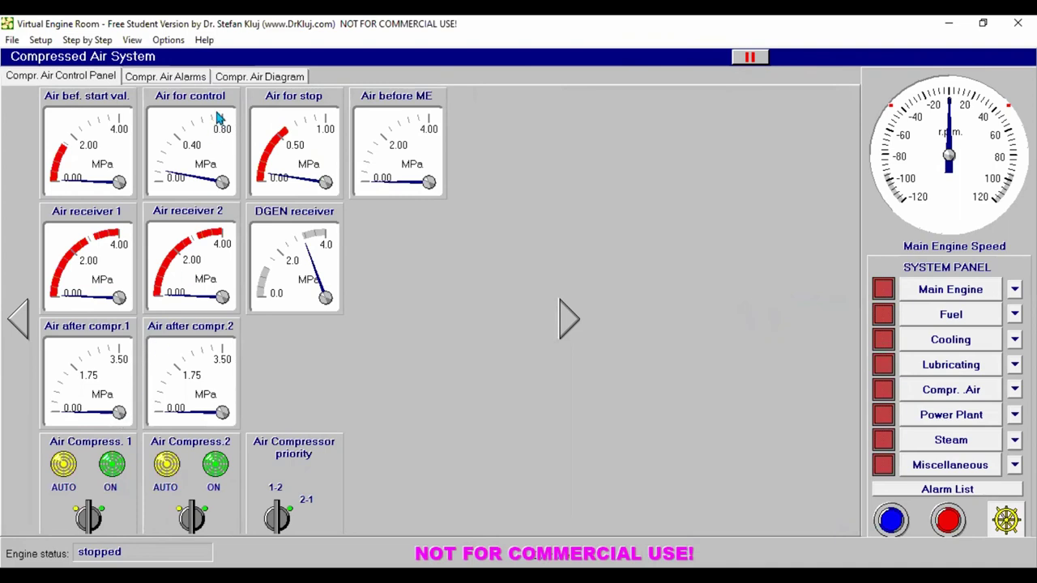
# - Switch on air compressors 1 and 2 and confirm both receivers building to 0.21 MPa
pyautogui.click(235, 78)
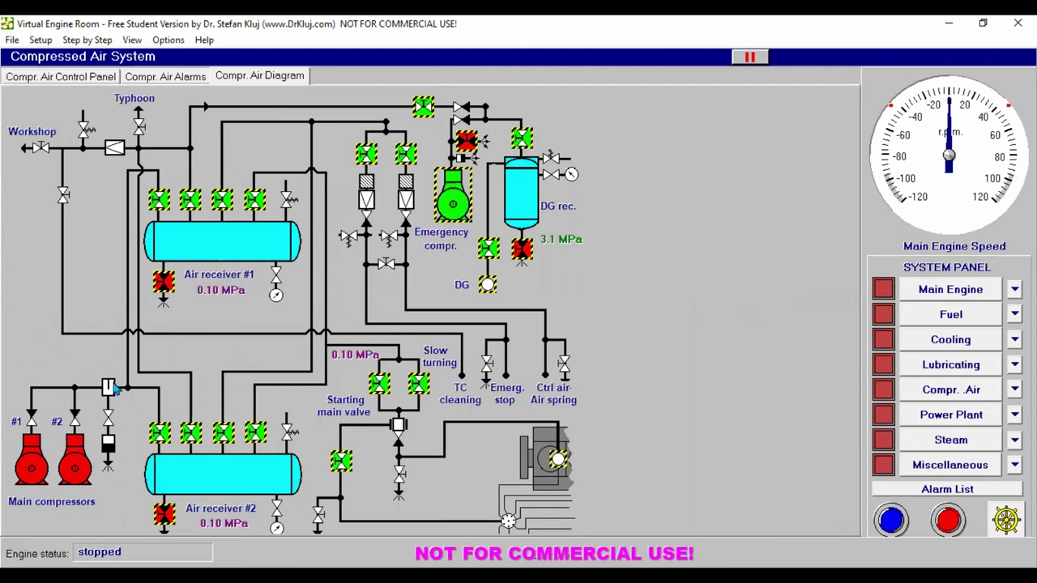
pyautogui.click(193, 77)
pyautogui.click(101, 81)
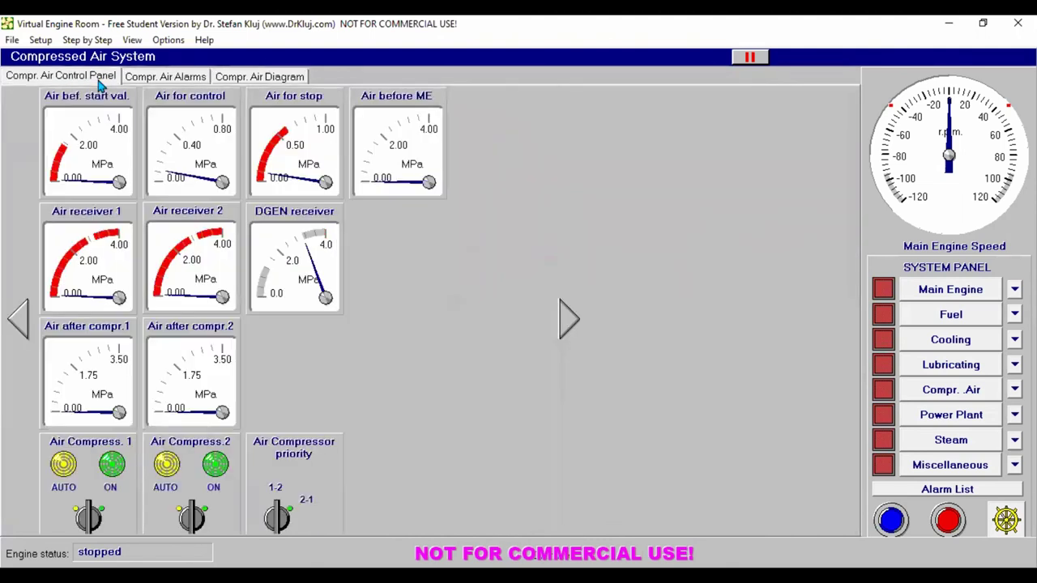
pyautogui.click(81, 511)
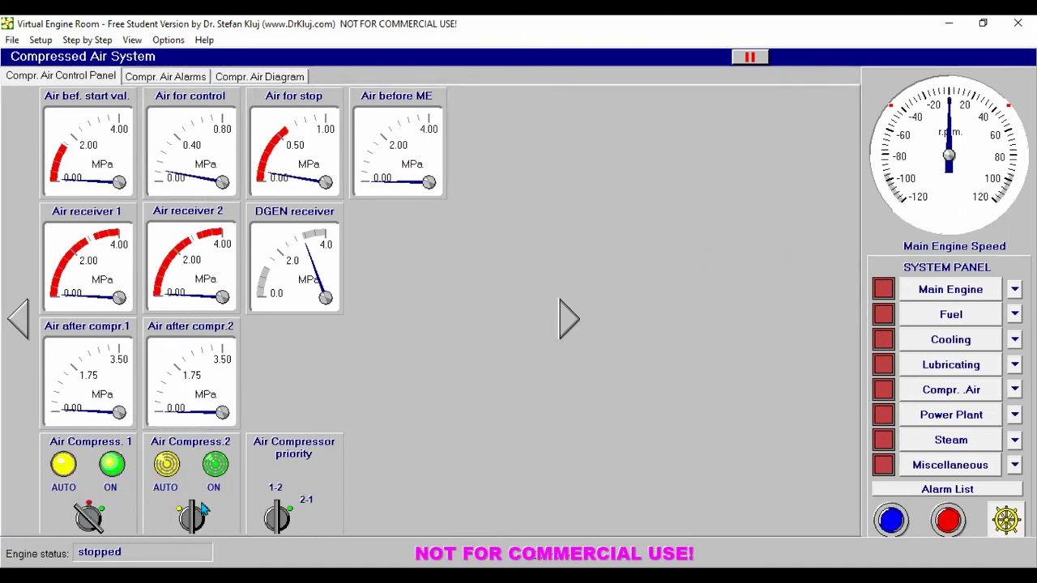
pyautogui.click(202, 511)
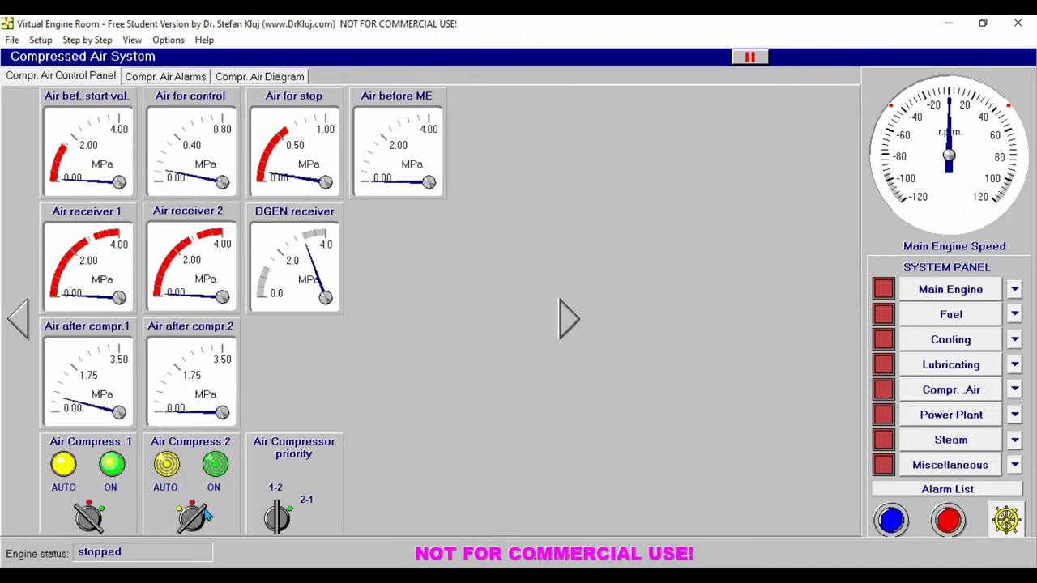
pyautogui.click(246, 76)
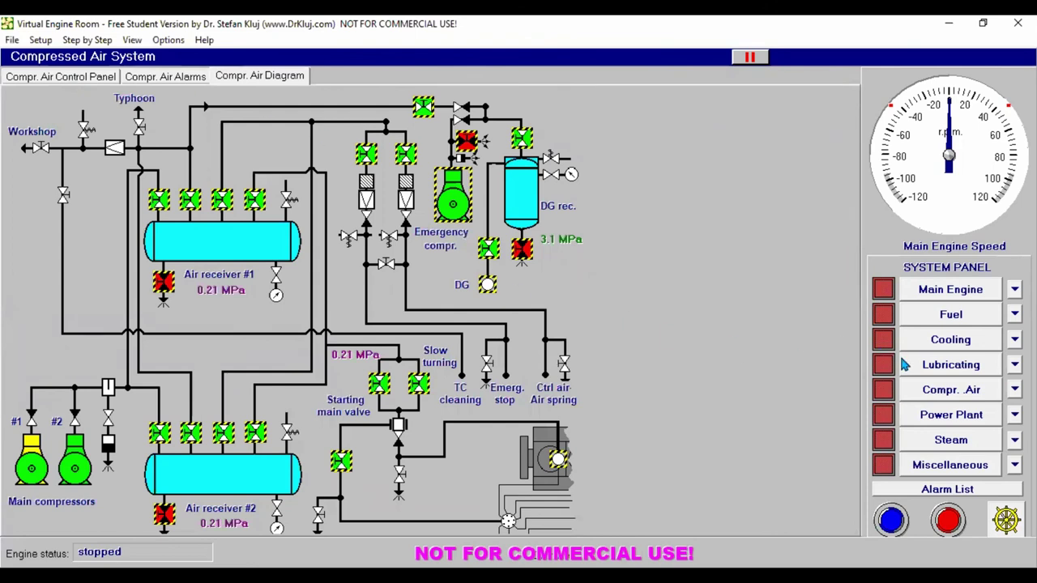
pyautogui.click(940, 342)
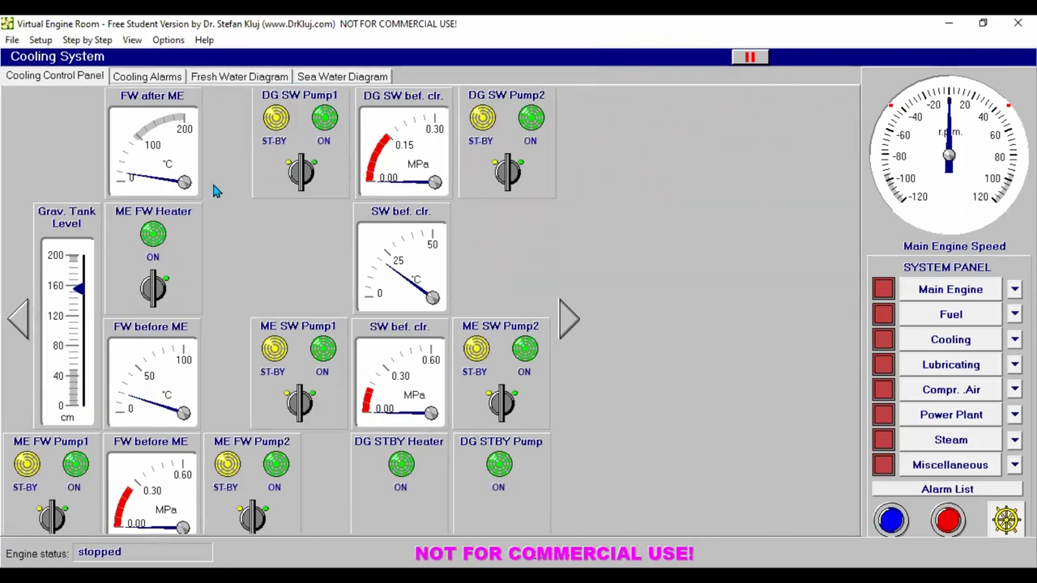
# - Run DG SW Pump1 with Pump2 on stand-by, giving about 0.28 MPa sea-water pressure
pyautogui.click(318, 170)
pyautogui.click(502, 168)
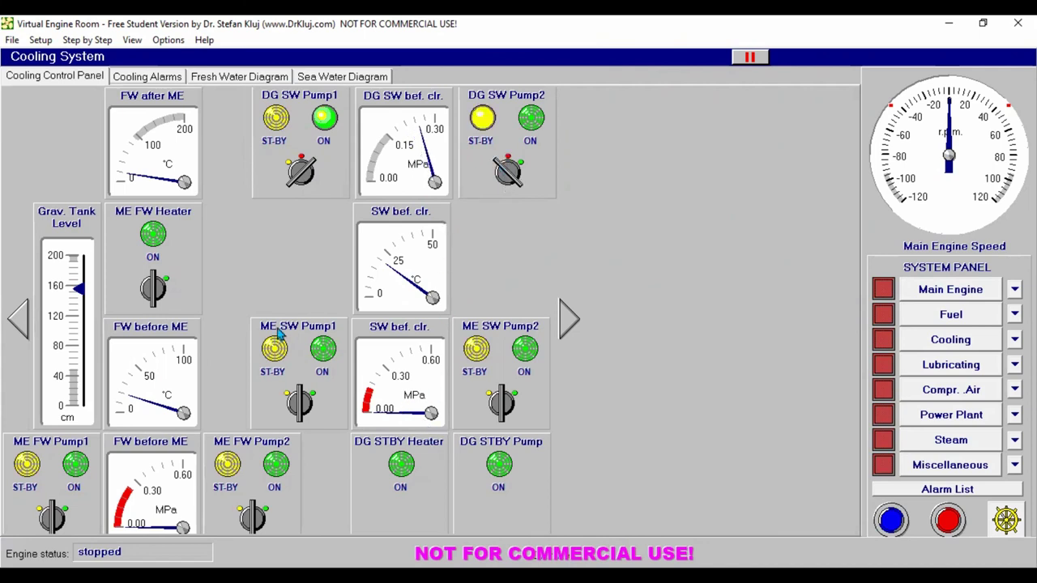
pyautogui.click(952, 416)
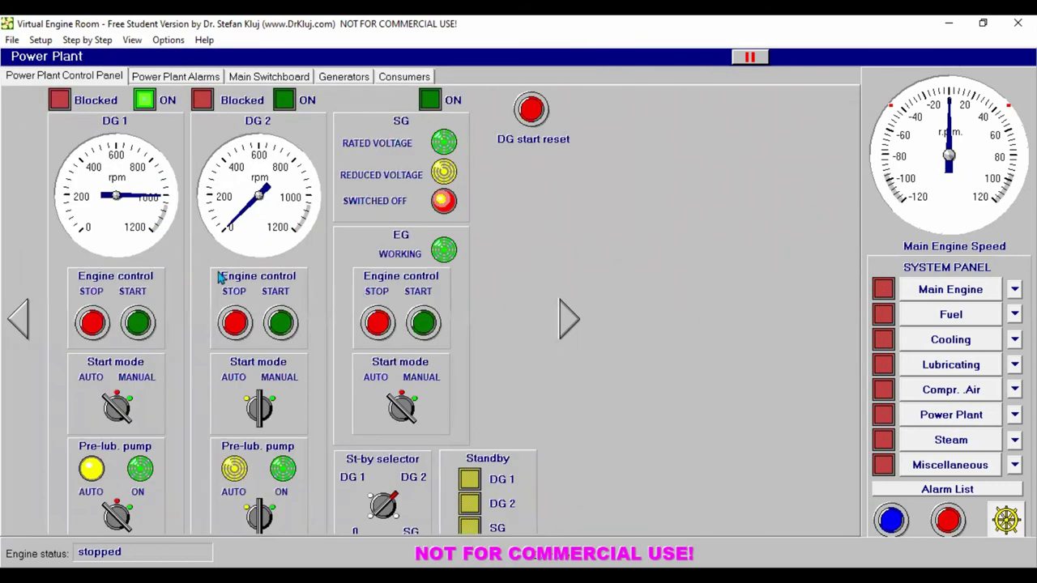